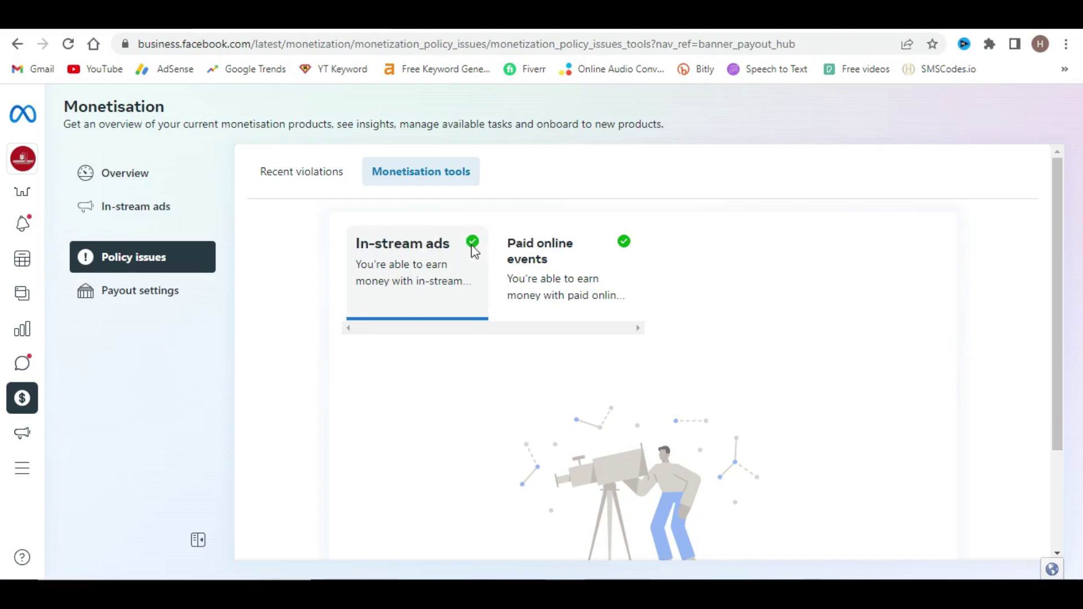
- Open In-stream ads and review the $0.00 seven-day earnings and the Earnings by video table
{"action": "left_click", "coordinate": [135, 209]}
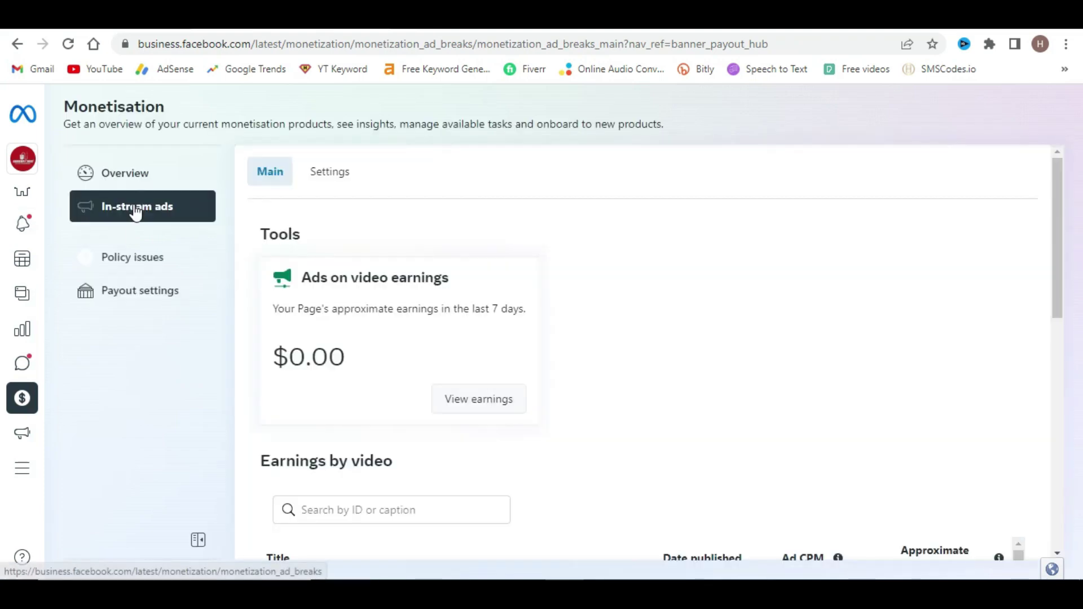
{"action": "scroll", "coordinate": [350, 320], "scroll_direction": "down", "scroll_amount": 7}
{"action": "scroll", "coordinate": [416, 368], "scroll_direction": "down", "scroll_amount": 3}
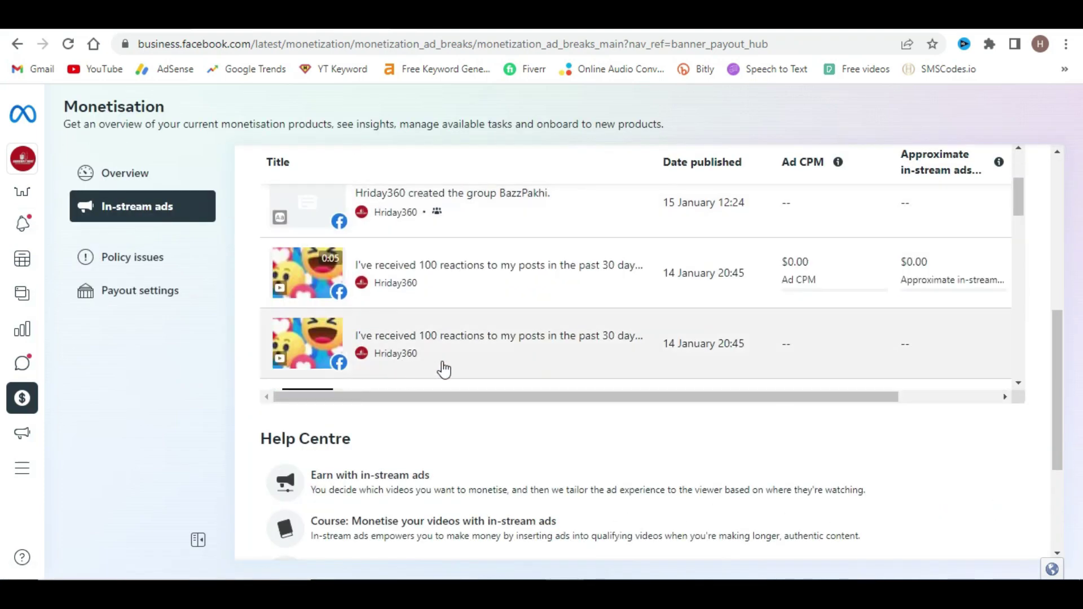
{"action": "scroll", "coordinate": [677, 368], "scroll_direction": "up", "scroll_amount": 3}
{"action": "scroll", "coordinate": [675, 355], "scroll_direction": "up", "scroll_amount": 3}
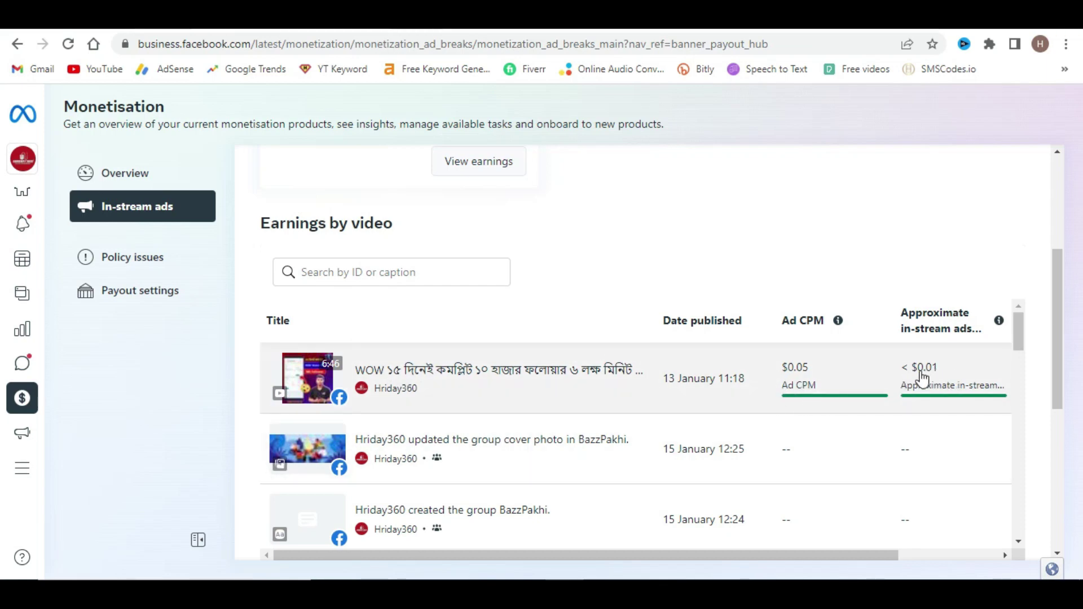
{"action": "scroll", "coordinate": [411, 382], "scroll_direction": "up", "scroll_amount": 4}
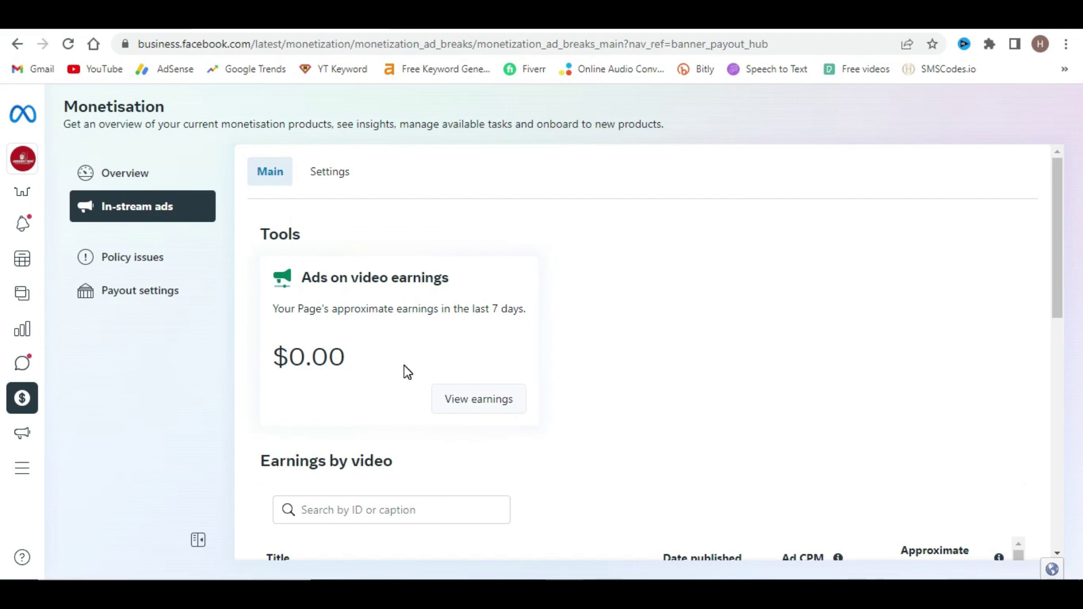
{"action": "left_click", "coordinate": [182, 388]}
{"action": "mouse_move", "coordinate": [48, 166]}
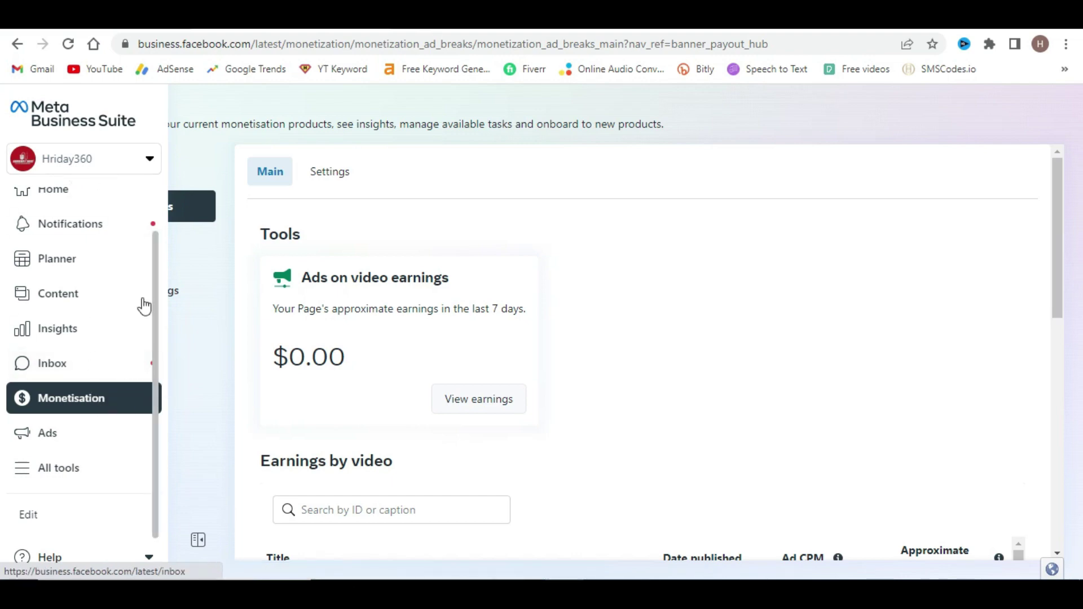
- On the Monetisation Overview, confirm there are no breaches and check Page eligibility
{"action": "left_click", "coordinate": [127, 175]}
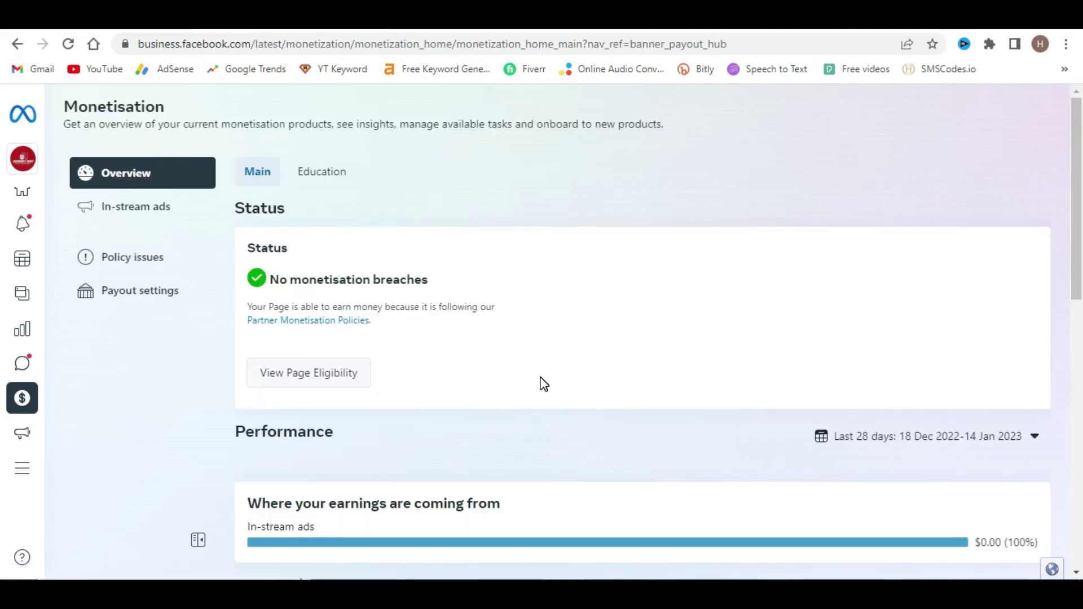
{"action": "scroll", "coordinate": [193, 368], "scroll_direction": "down", "scroll_amount": 3}
{"action": "scroll", "coordinate": [215, 367], "scroll_direction": "up", "scroll_amount": 3}
{"action": "scroll", "coordinate": [278, 370], "scroll_direction": "down", "scroll_amount": 1}
{"action": "scroll", "coordinate": [211, 401], "scroll_direction": "down", "scroll_amount": 3}
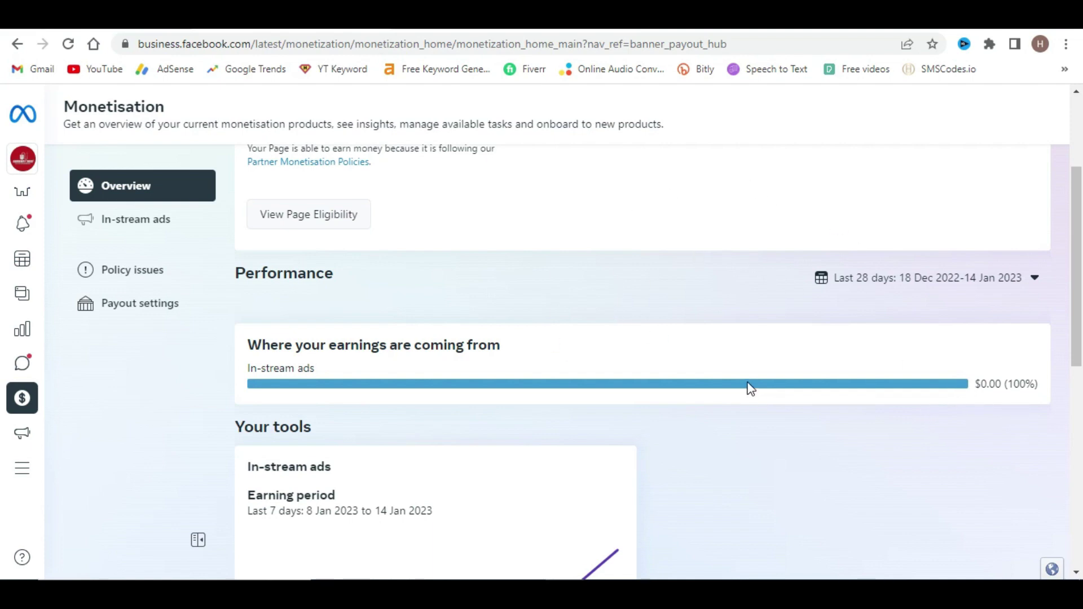
{"action": "scroll", "coordinate": [356, 304], "scroll_direction": "up", "scroll_amount": 2}
{"action": "left_click", "coordinate": [303, 297]}
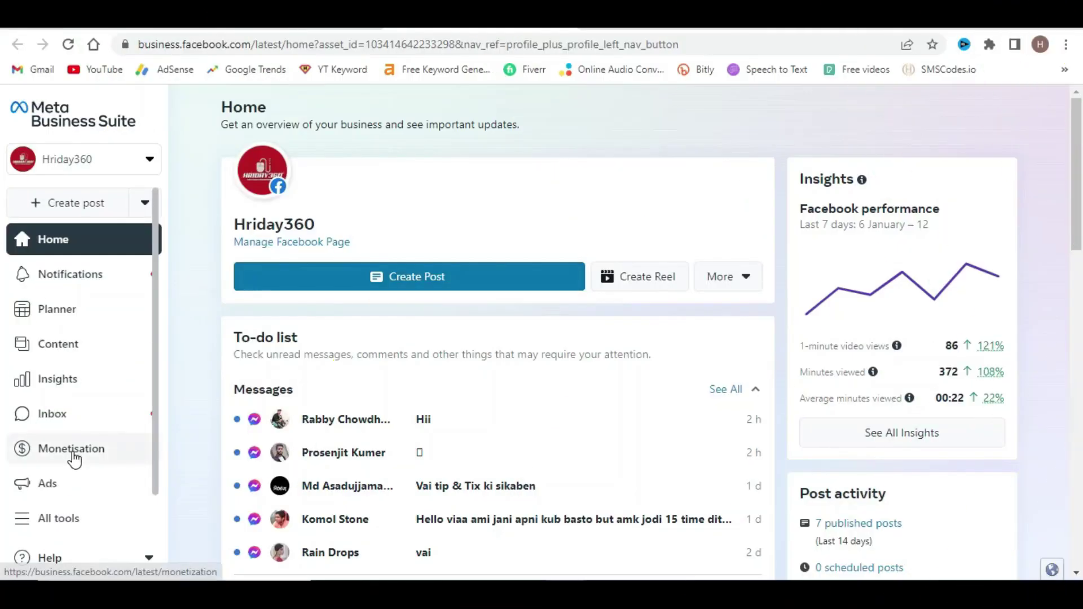
- From Monetisation, view Page eligibility details showing In-stream ads for on-demand in review
{"action": "left_click", "coordinate": [73, 452]}
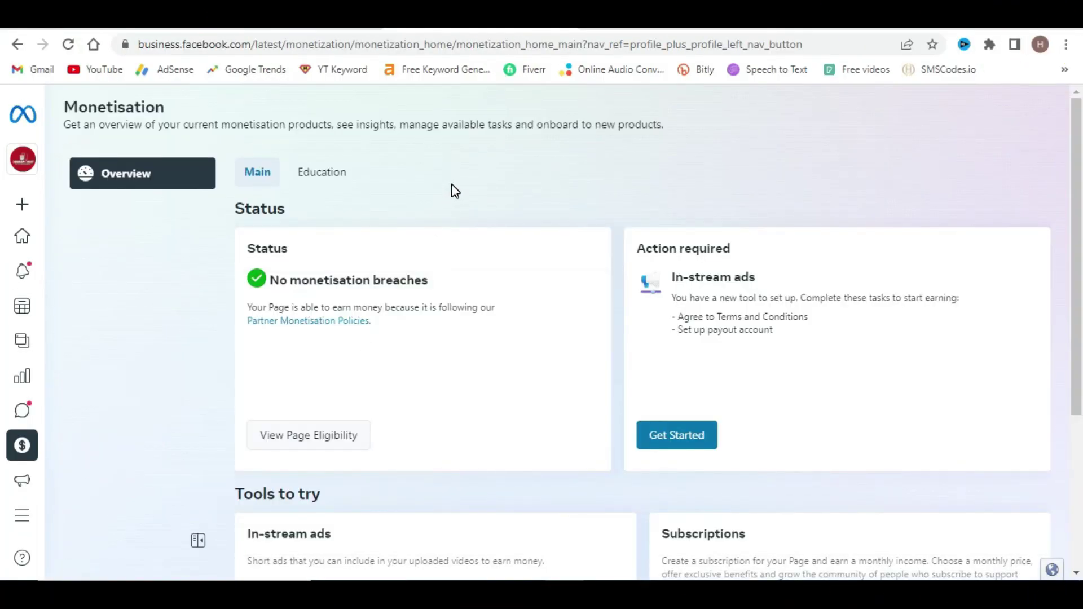
{"action": "scroll", "coordinate": [440, 383], "scroll_direction": "down", "scroll_amount": 1}
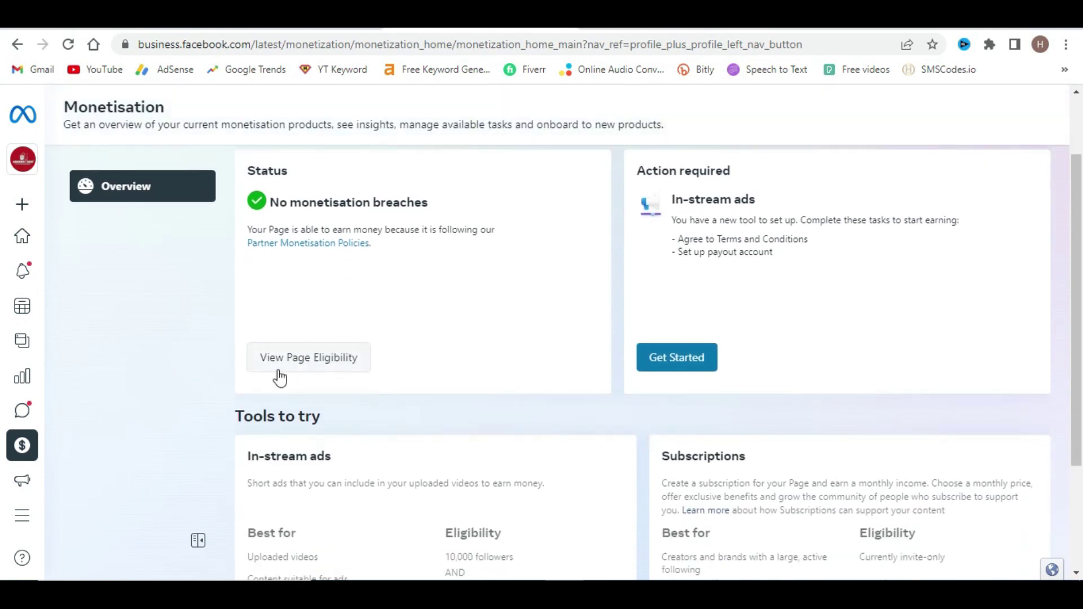
{"action": "left_click", "coordinate": [326, 372]}
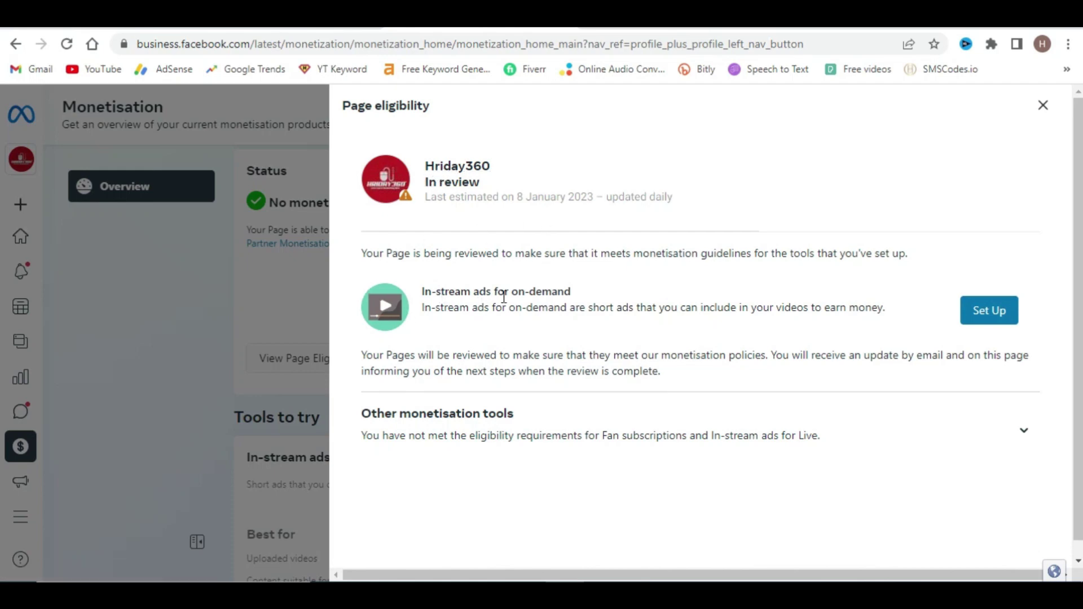
- Read through the in-stream ads for on-demand terms and agree, marking that task Completed
{"action": "left_click", "coordinate": [990, 314]}
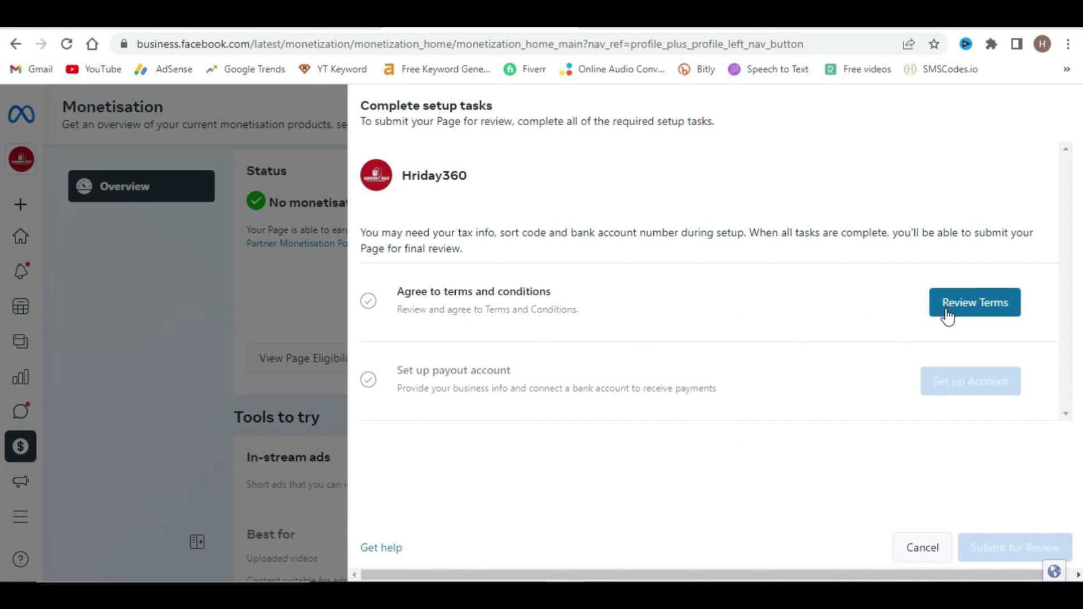
{"action": "left_click", "coordinate": [986, 312]}
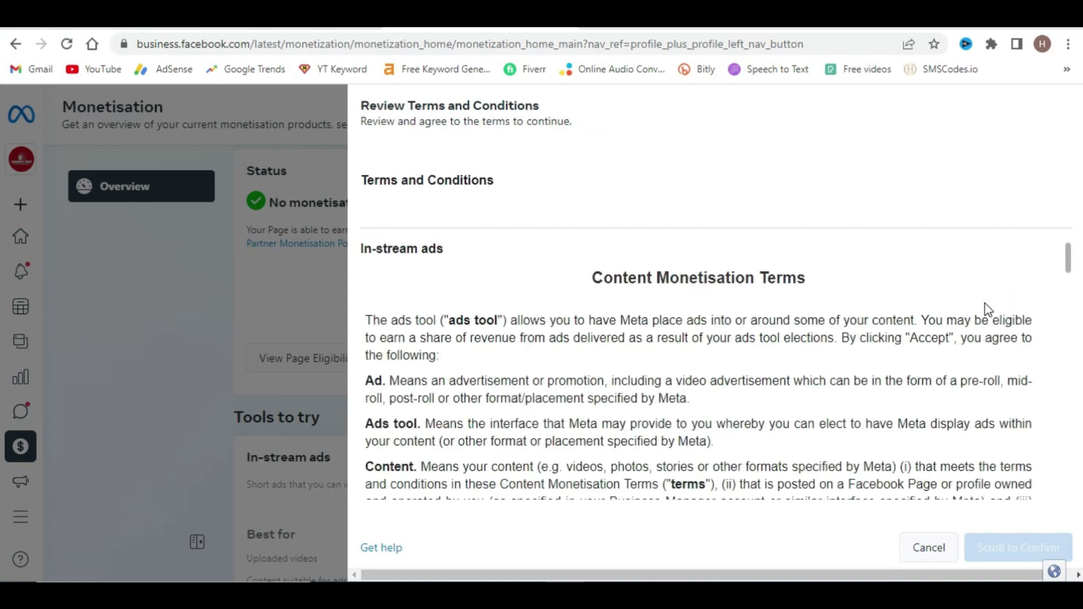
{"action": "triple_click", "coordinate": [363, 180]}
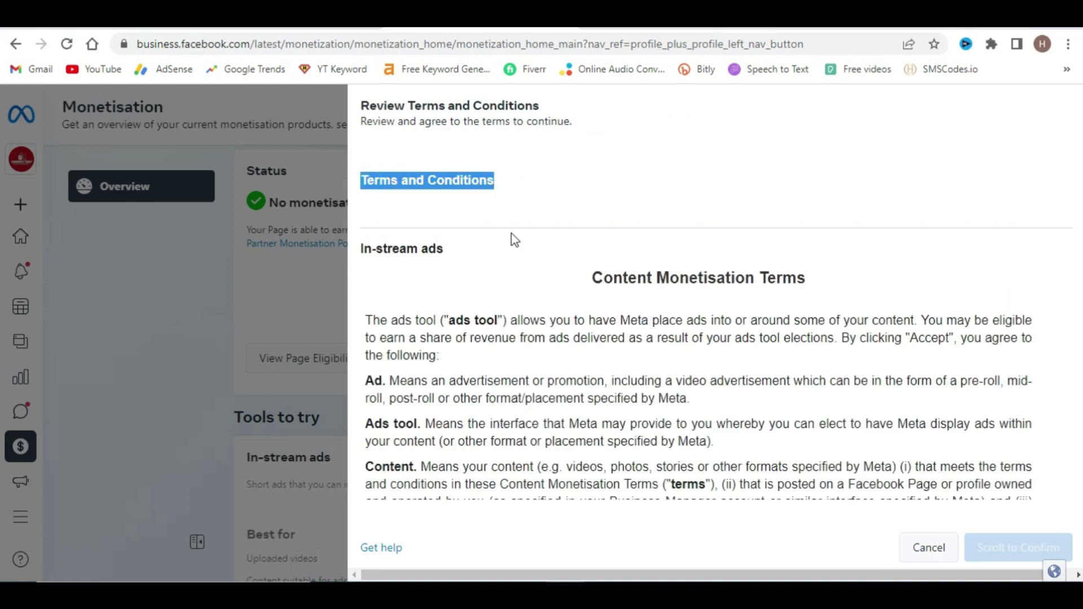
{"action": "left_click", "coordinate": [508, 265]}
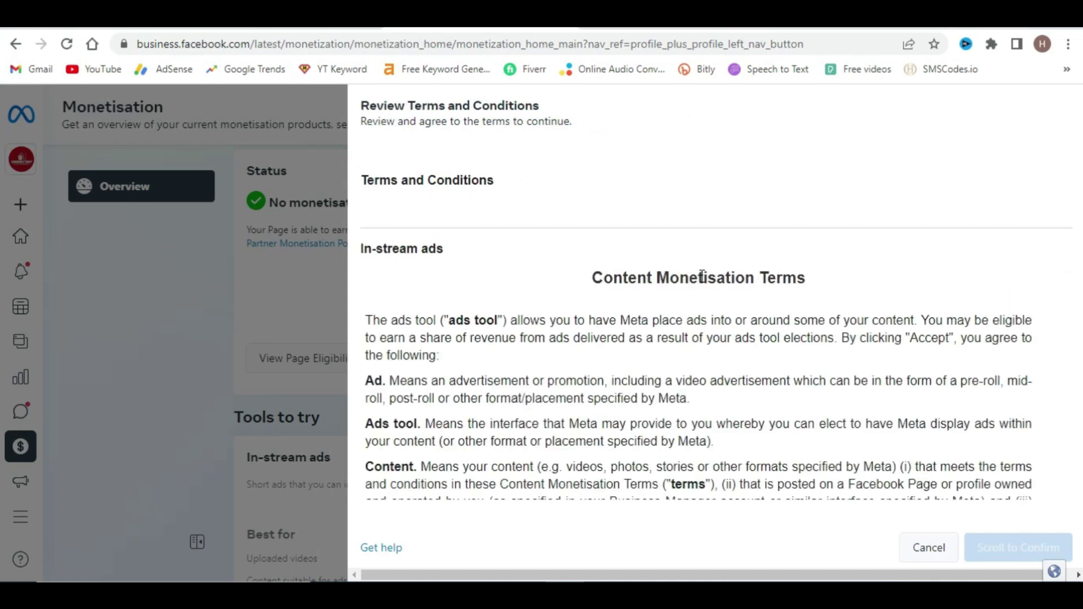
{"action": "scroll", "coordinate": [692, 273], "scroll_direction": "down", "scroll_amount": 10}
{"action": "scroll", "coordinate": [532, 317], "scroll_direction": "down", "scroll_amount": 15}
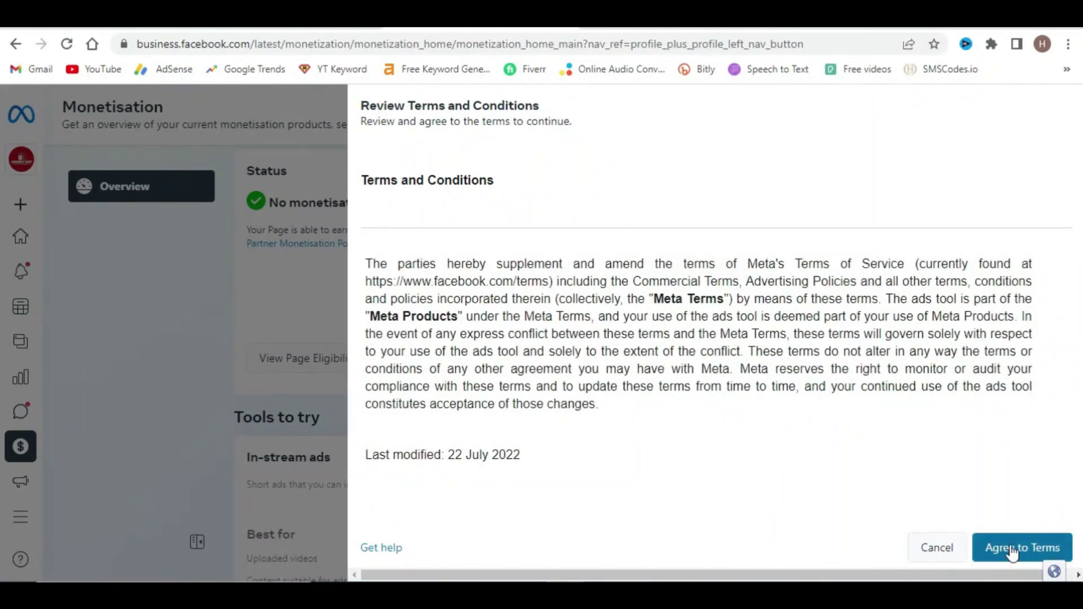
{"action": "left_click", "coordinate": [1001, 548]}
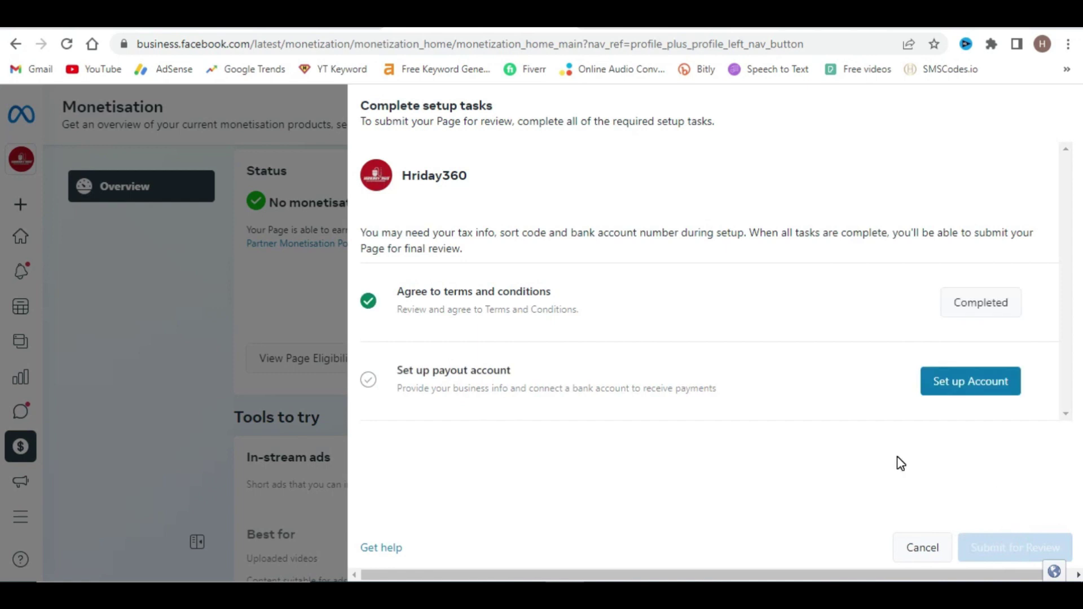
{"action": "left_click_drag", "start_coordinate": [357, 299], "coordinate": [551, 294]}
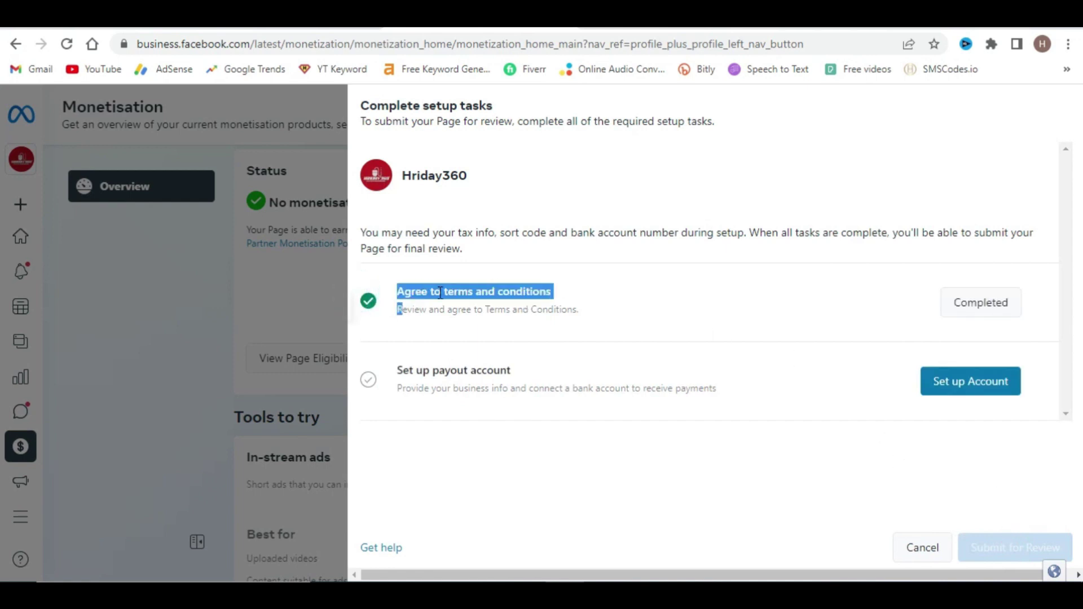
{"action": "left_click", "coordinate": [678, 292]}
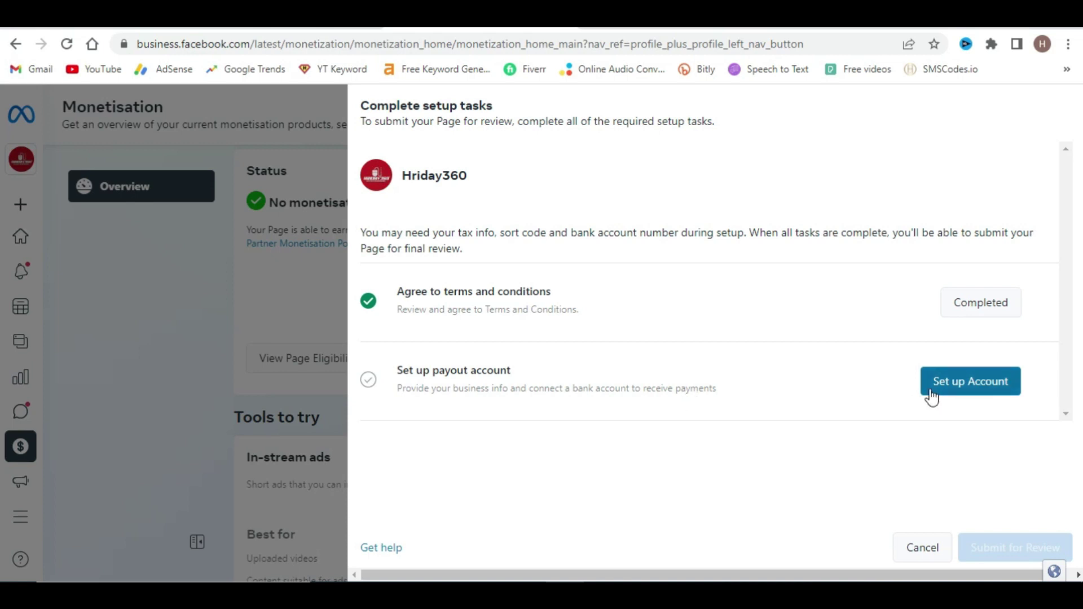
- Start the payout account setup, link it to the Page, and continue to the details form
{"action": "left_click", "coordinate": [980, 389]}
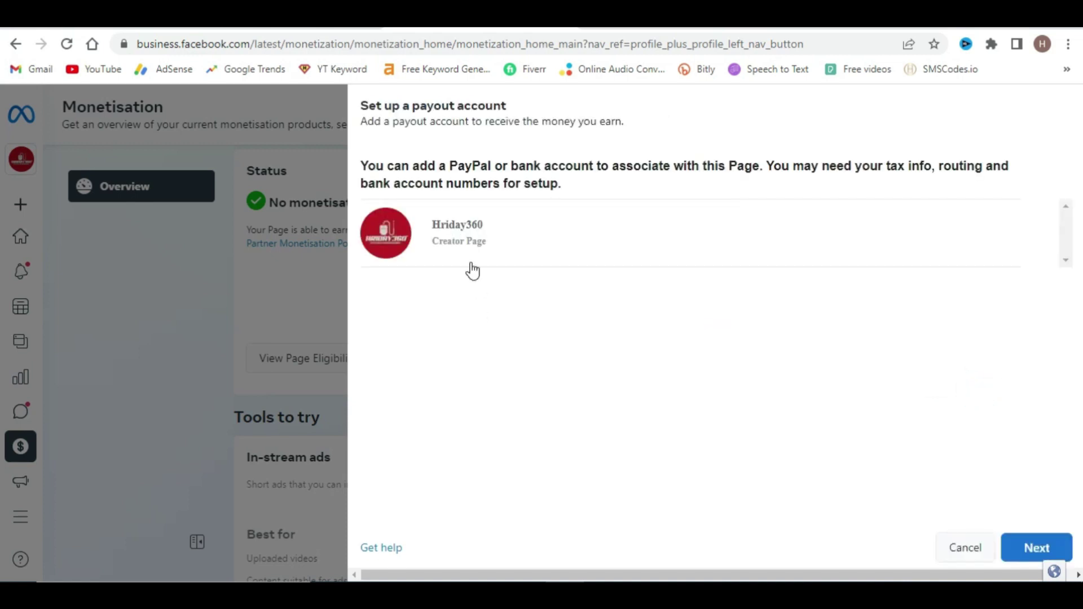
{"action": "left_click", "coordinate": [464, 239]}
{"action": "left_click", "coordinate": [1024, 555]}
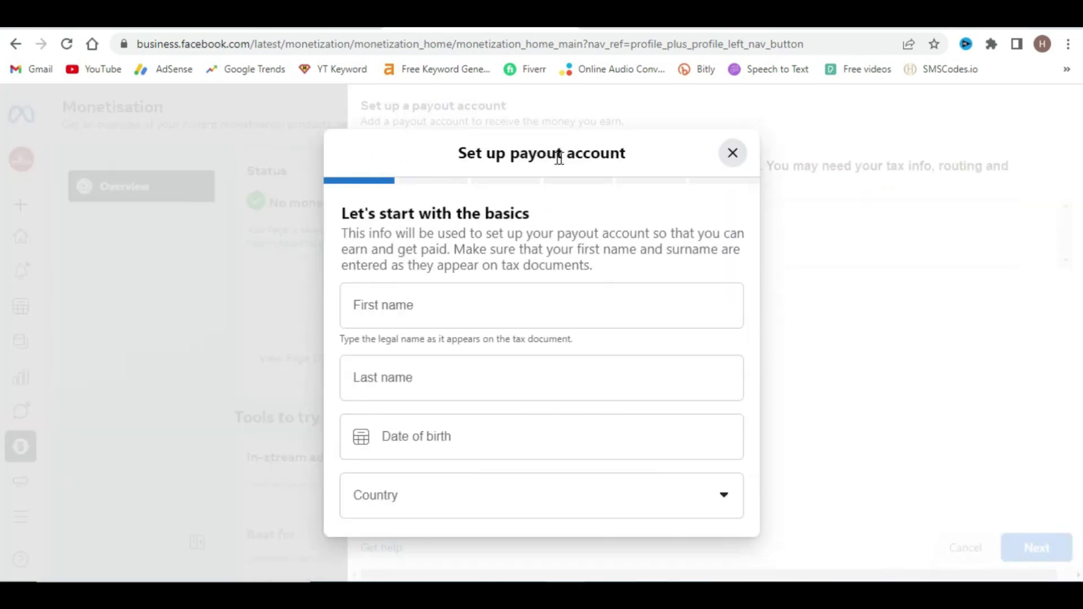
{"action": "left_click_drag", "start_coordinate": [340, 214], "coordinate": [546, 220]}
{"action": "scroll", "coordinate": [479, 355], "scroll_direction": "down", "scroll_amount": 1}
{"action": "scroll", "coordinate": [474, 395], "scroll_direction": "down", "scroll_amount": 1}
{"action": "scroll", "coordinate": [477, 435], "scroll_direction": "up", "scroll_amount": 2}
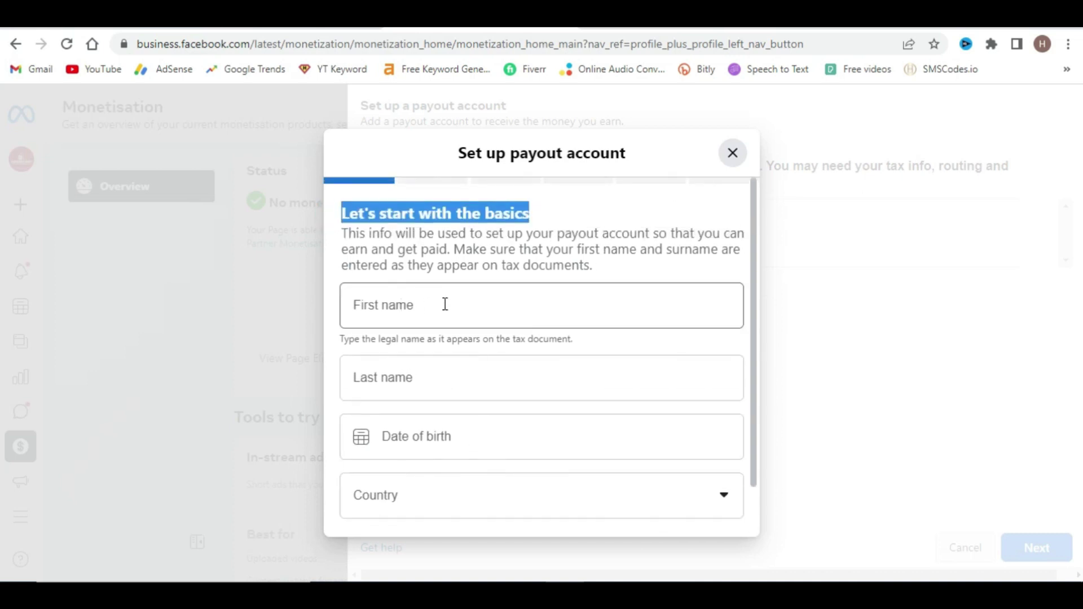
- Enter the legal first and last name and pick a 1997 date of birth
{"action": "left_click", "coordinate": [396, 308]}
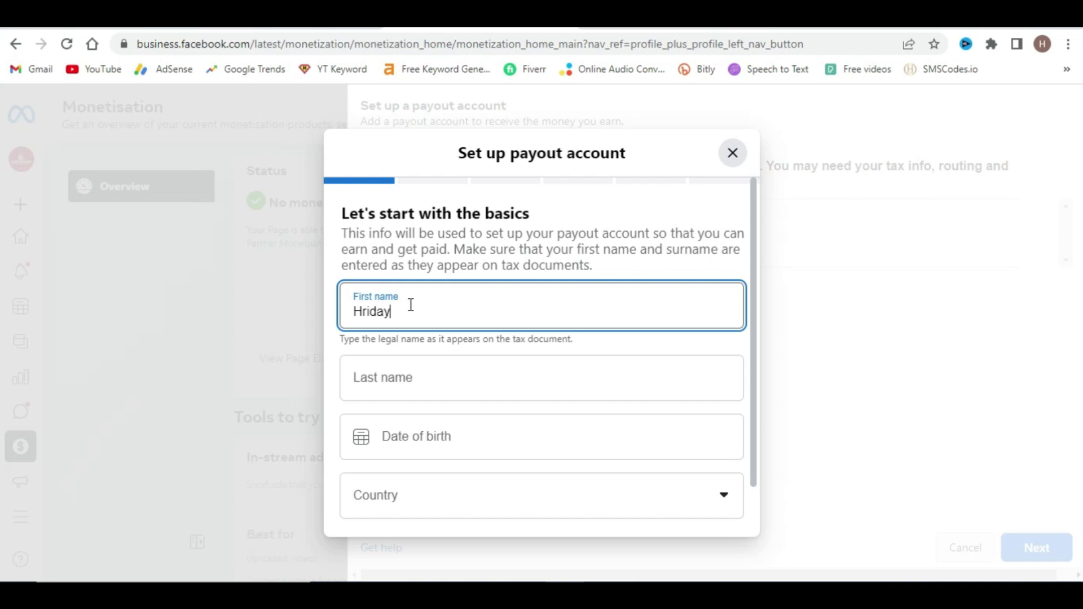
{"action": "left_click", "coordinate": [379, 382]}
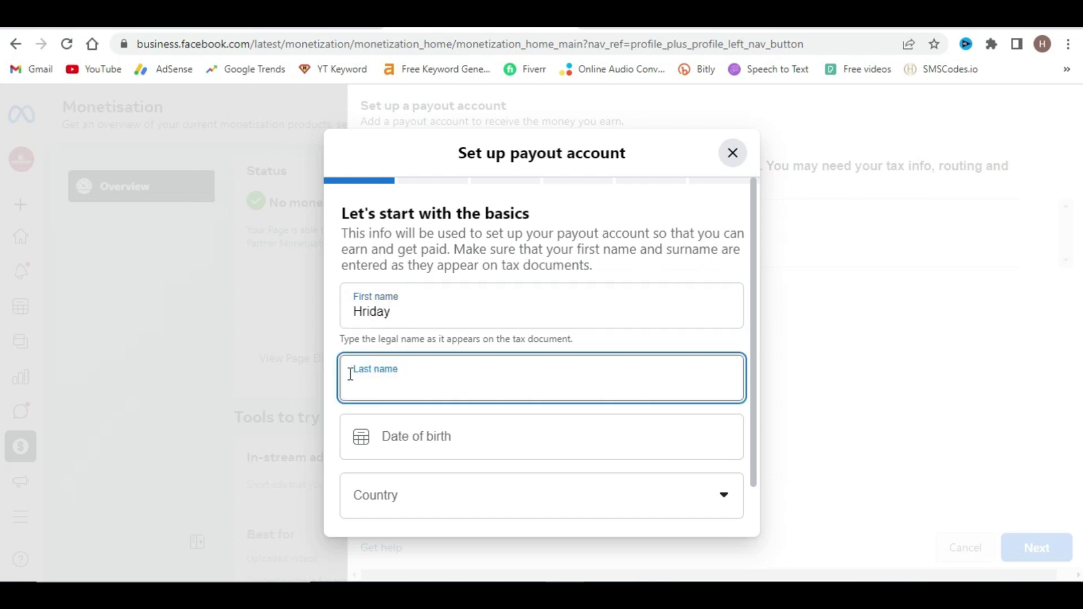
{"action": "type", "text": "Sarker"}
{"action": "left_click", "coordinate": [409, 435]}
{"action": "left_click", "coordinate": [553, 239]}
{"action": "left_click", "coordinate": [552, 238]}
{"action": "left_click", "coordinate": [553, 239]}
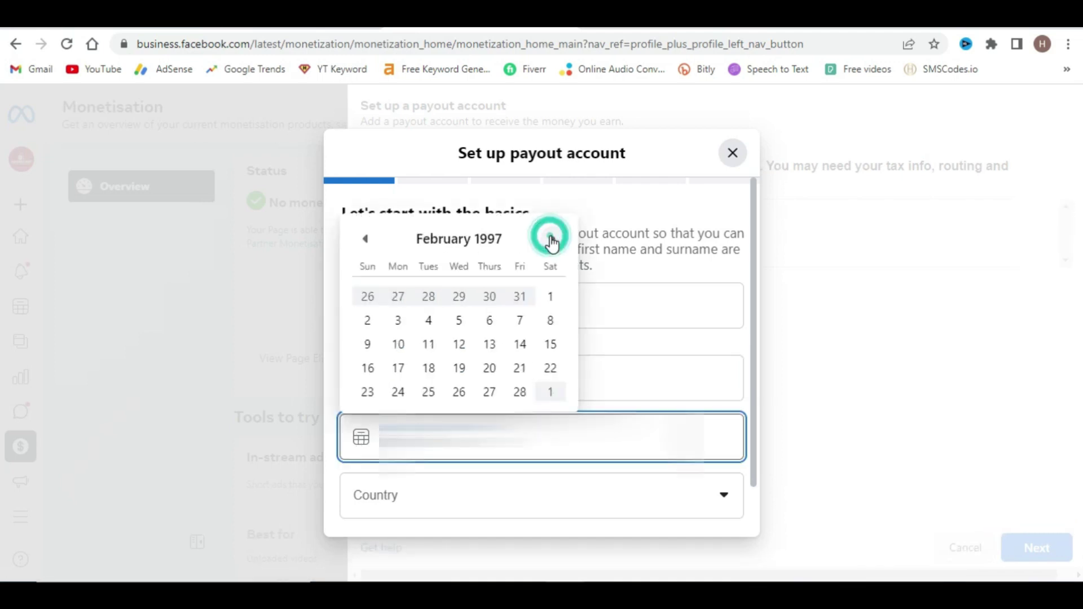
{"action": "left_click", "coordinate": [550, 296]}
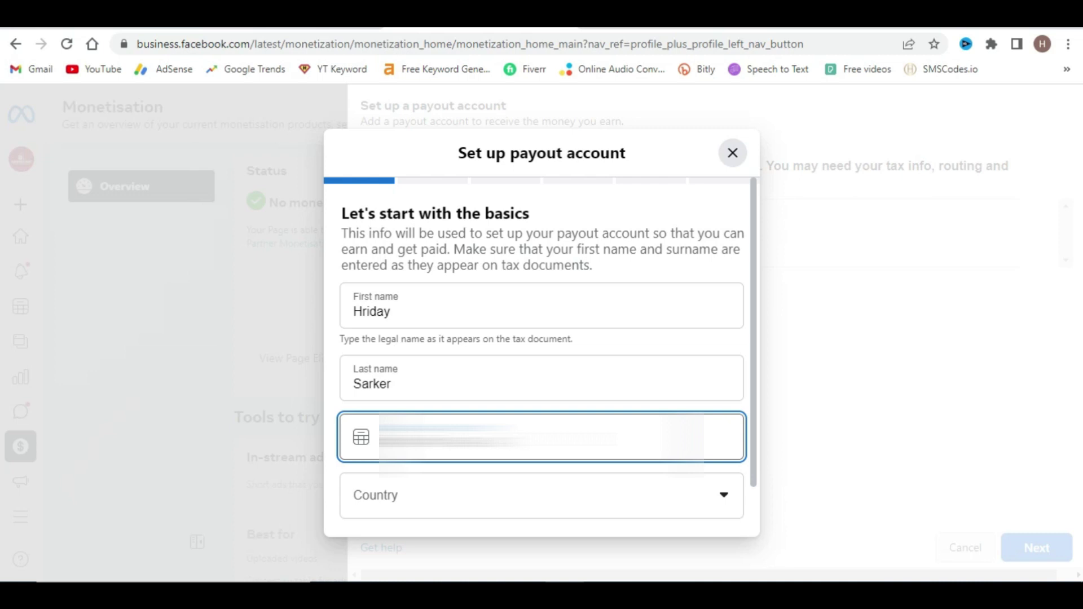
- Choose Bangladesh as the payout country
{"action": "scroll", "coordinate": [394, 445], "scroll_direction": "down", "scroll_amount": 1}
{"action": "left_click", "coordinate": [467, 445]}
{"action": "left_click", "coordinate": [466, 447]}
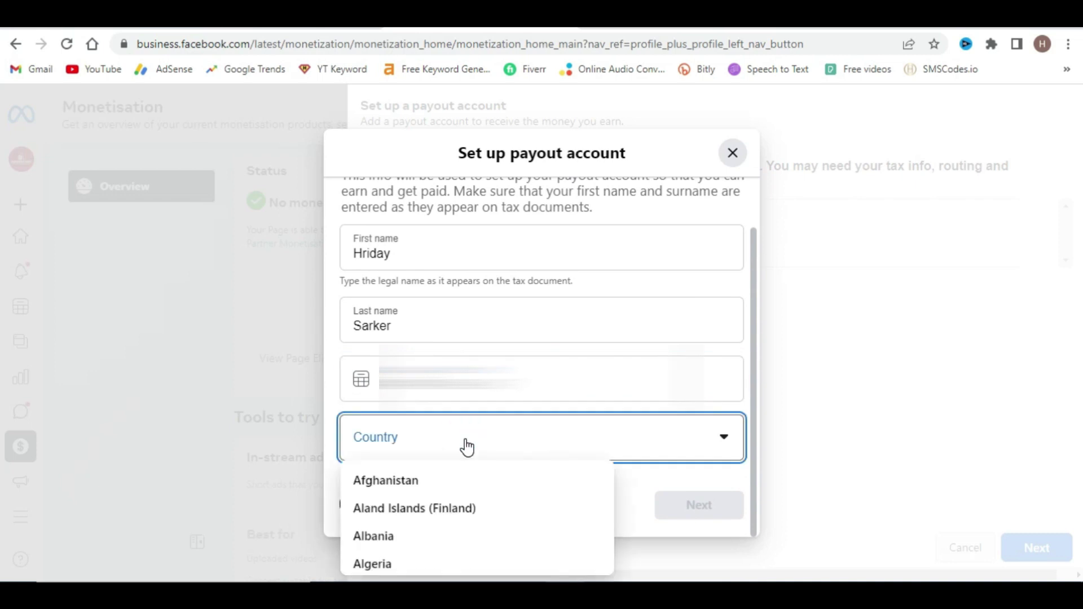
{"action": "scroll", "coordinate": [414, 525], "scroll_direction": "down", "scroll_amount": 9}
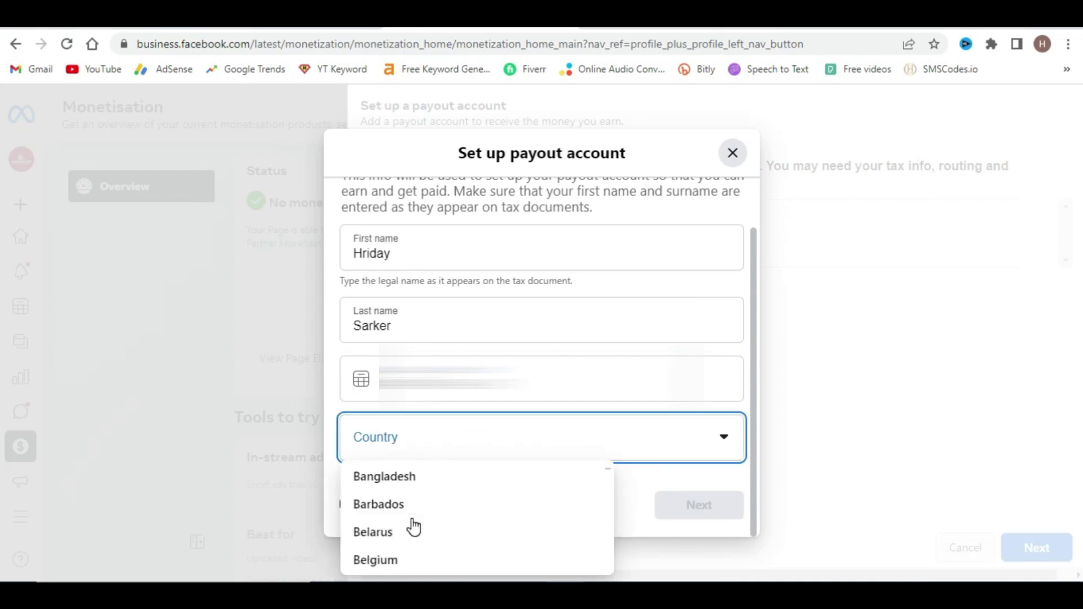
{"action": "left_click", "coordinate": [385, 480]}
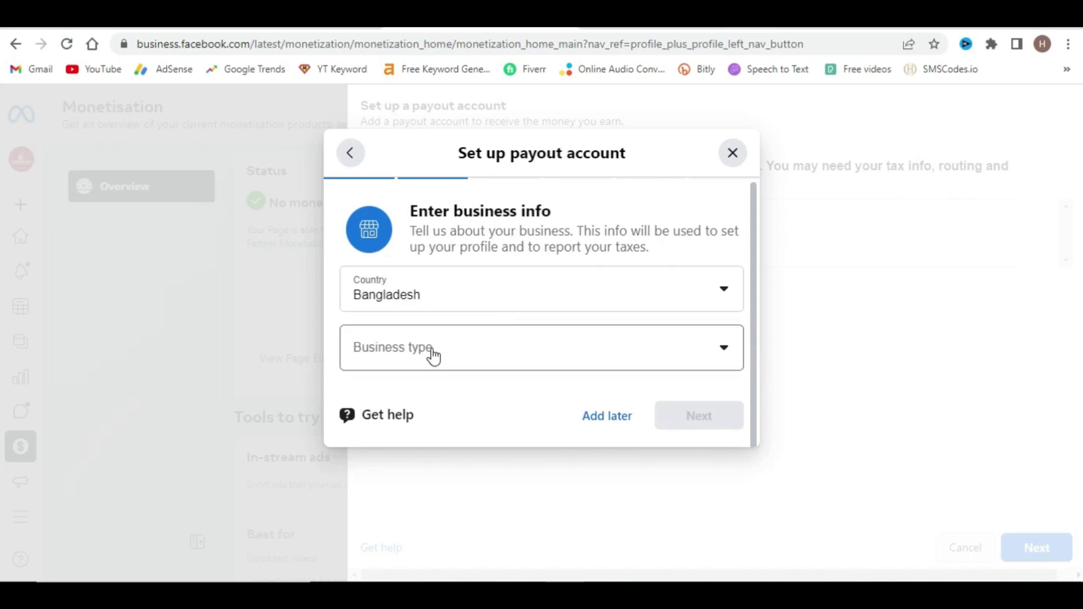
- Set the business type to Individual and continue to the personal info step
{"action": "left_click", "coordinate": [482, 353]}
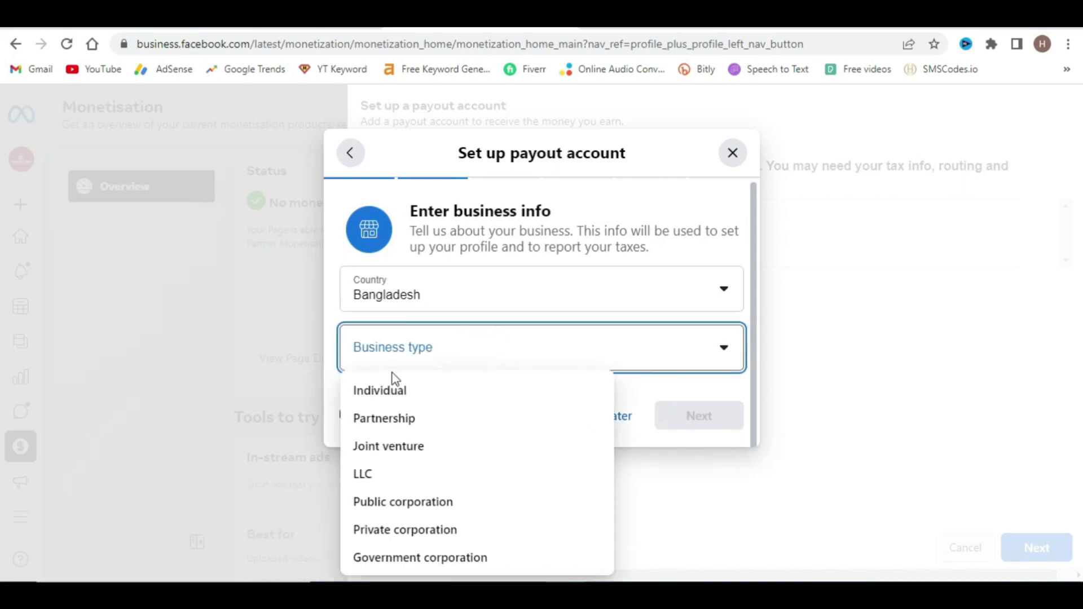
{"action": "left_click", "coordinate": [388, 395]}
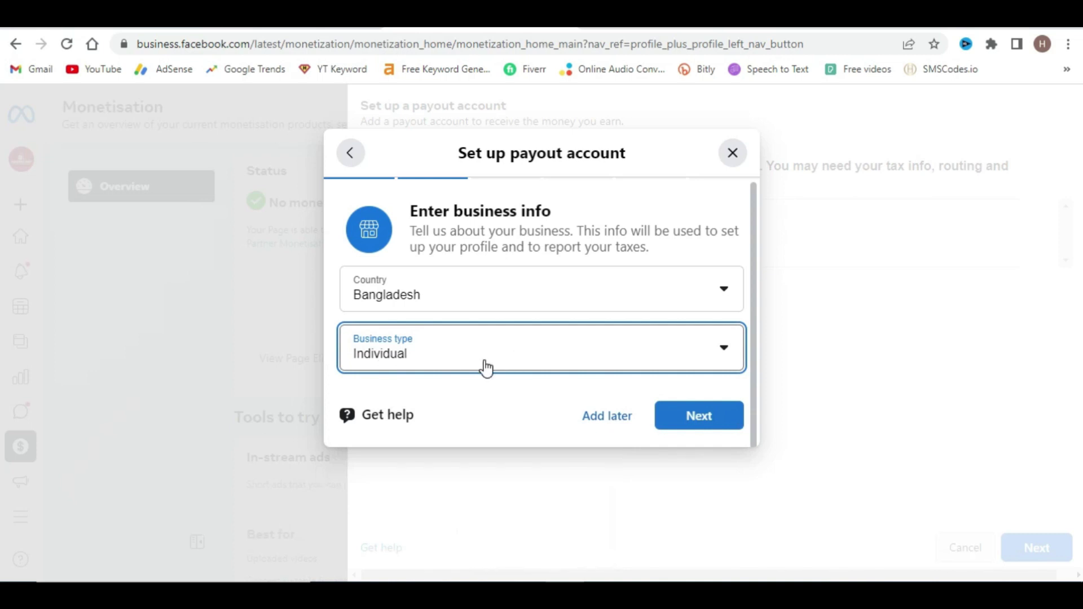
{"action": "left_click", "coordinate": [713, 423]}
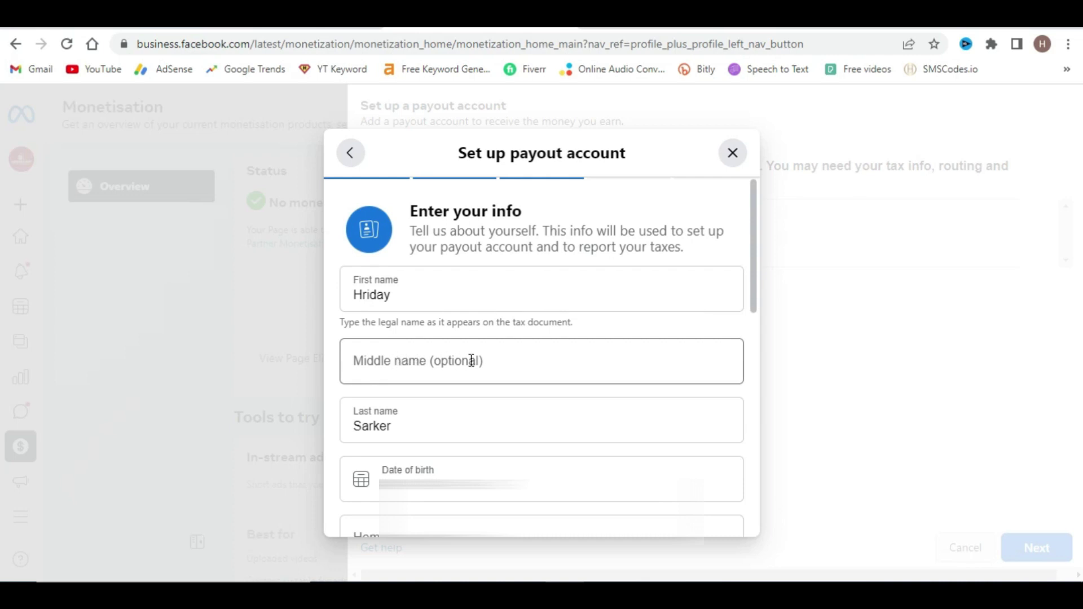
{"action": "scroll", "coordinate": [404, 389], "scroll_direction": "down", "scroll_amount": 1}
{"action": "scroll", "coordinate": [404, 350], "scroll_direction": "down", "scroll_amount": 1}
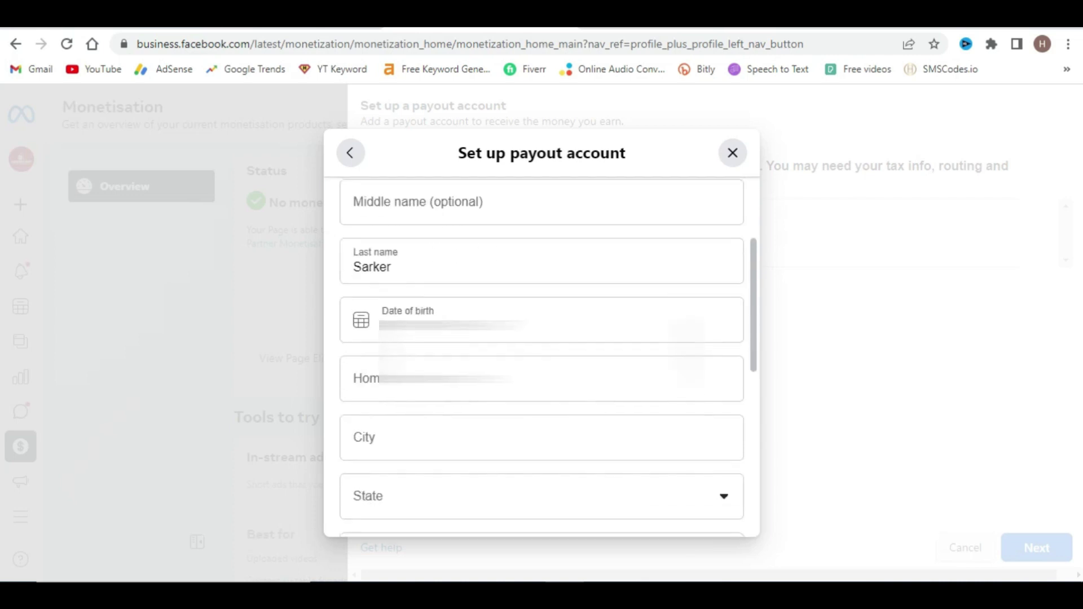
{"action": "scroll", "coordinate": [463, 316], "scroll_direction": "down", "scroll_amount": 1}
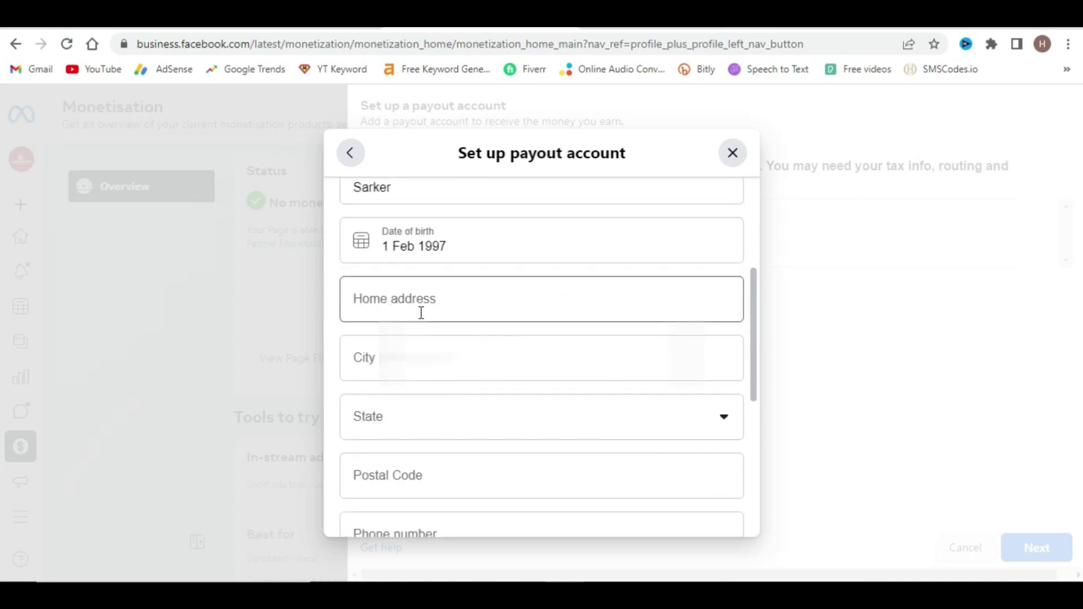
- Autofill the saved home address and set the state to Dhaka Division
{"action": "left_click", "coordinate": [371, 303]}
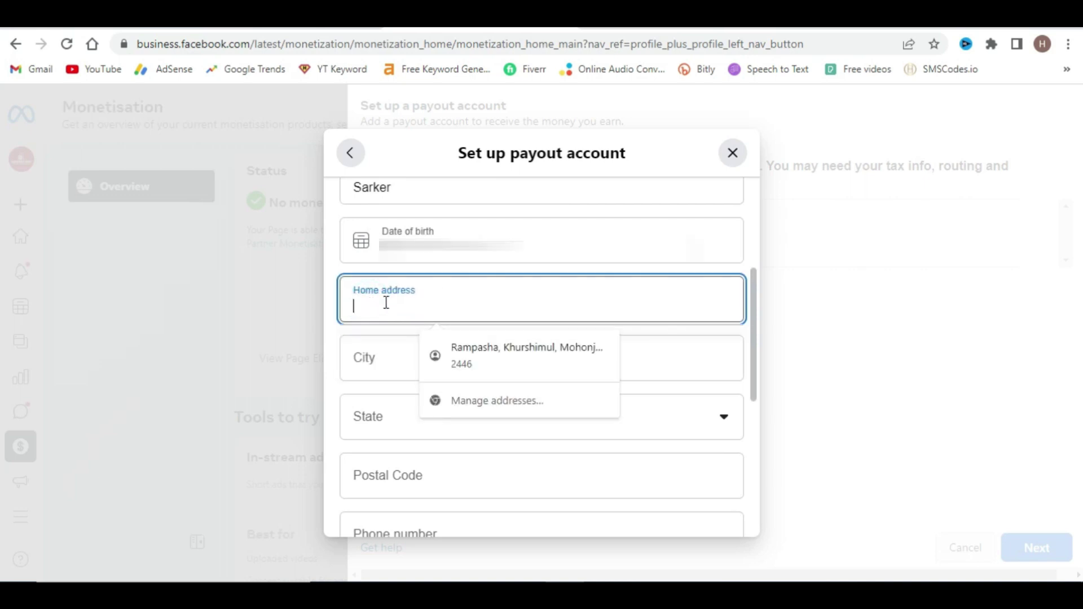
{"action": "left_click", "coordinate": [503, 348]}
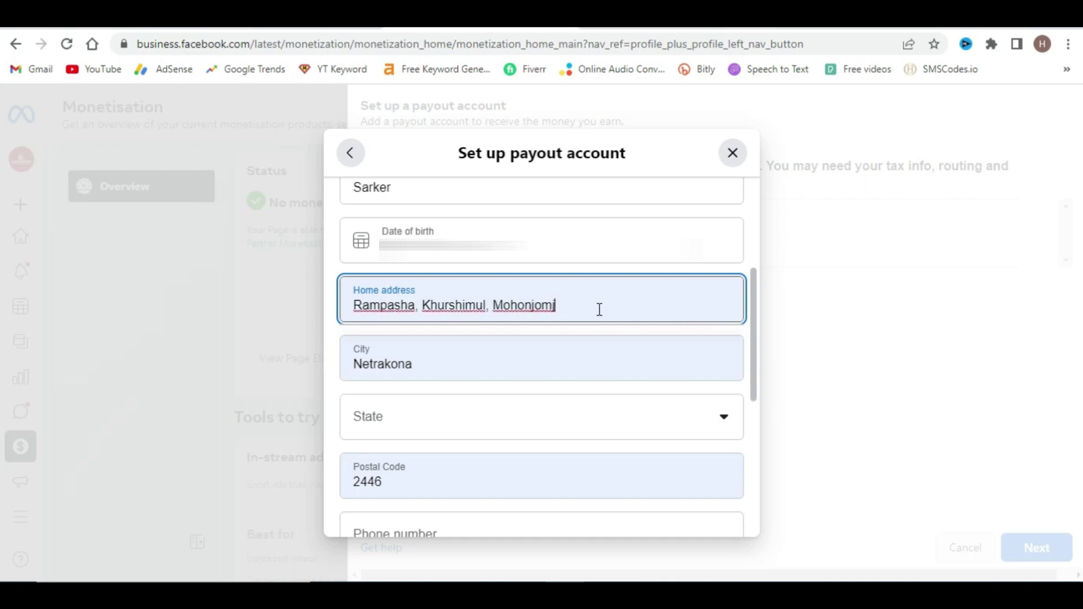
{"action": "left_click", "coordinate": [442, 428]}
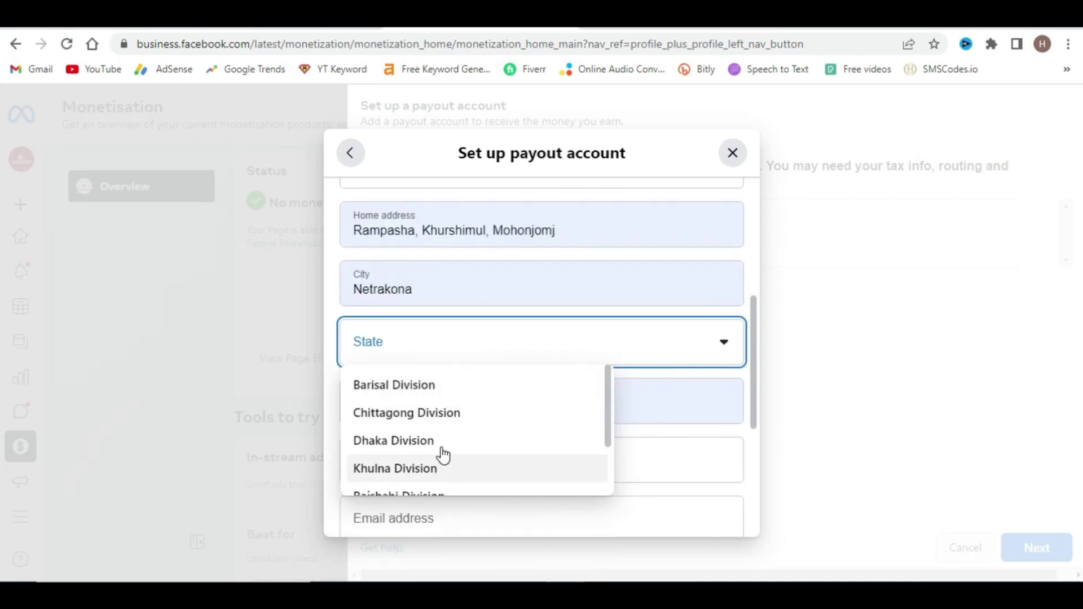
{"action": "scroll", "coordinate": [411, 406], "scroll_direction": "down", "scroll_amount": 2}
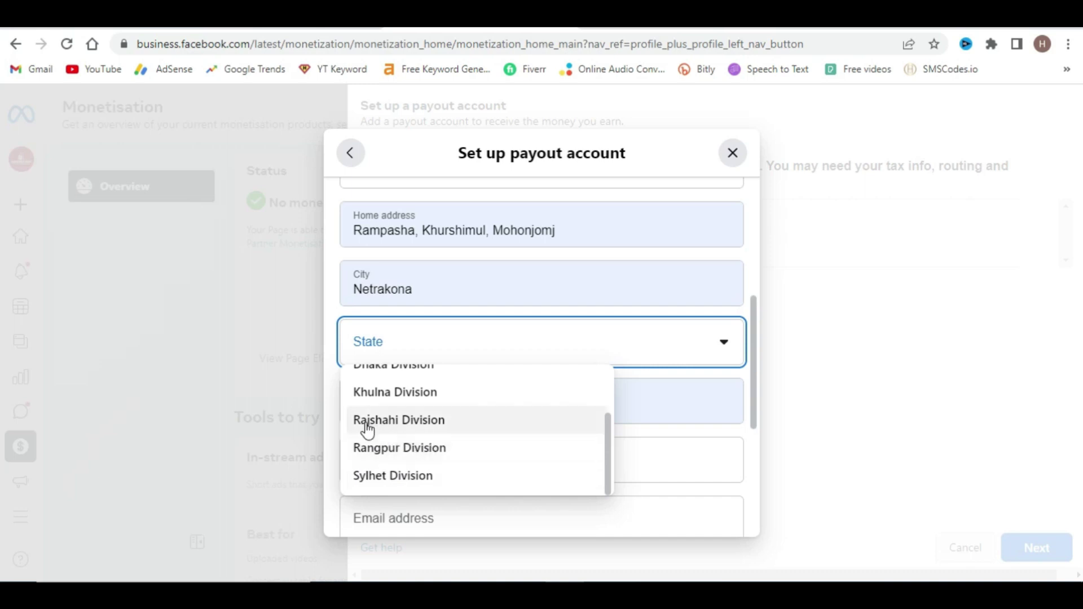
{"action": "scroll", "coordinate": [421, 468], "scroll_direction": "up", "scroll_amount": 3}
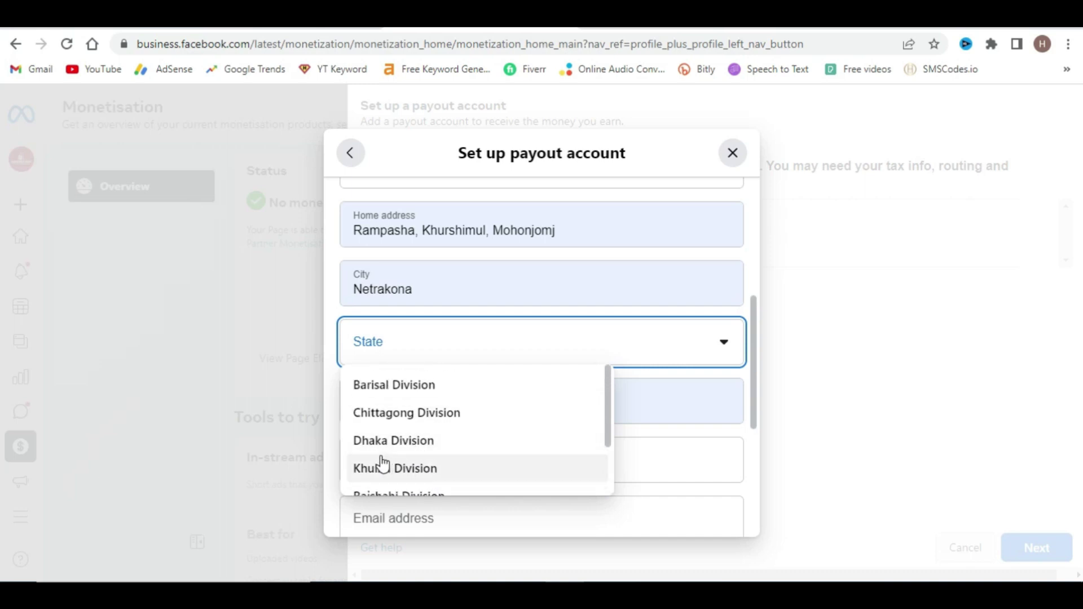
{"action": "left_click", "coordinate": [387, 439]}
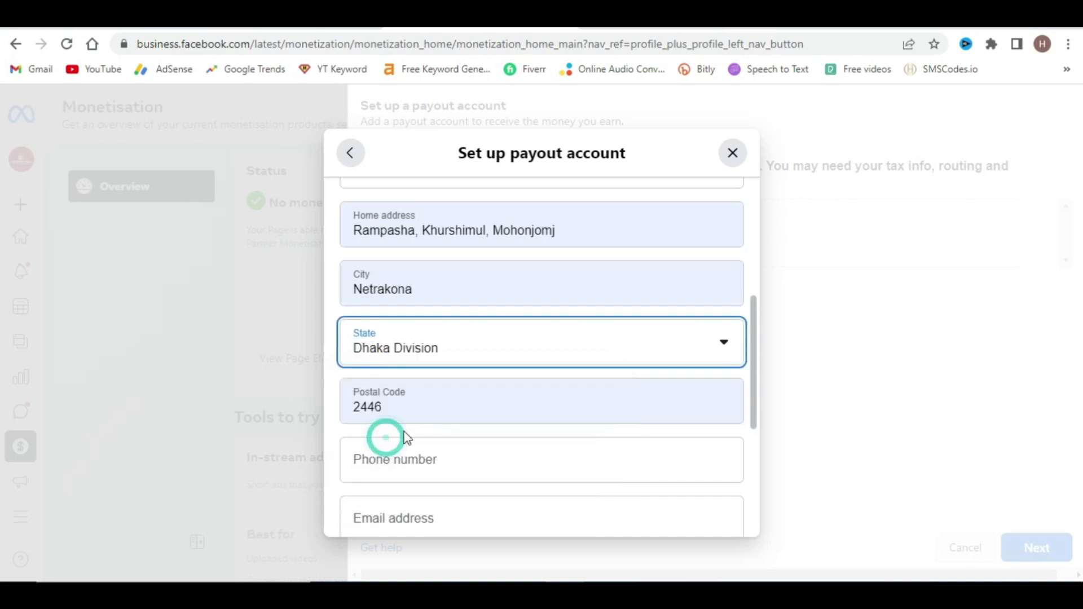
- Enter the phone number, contact e-mail and tax identification number, then certify it
{"action": "scroll", "coordinate": [452, 357], "scroll_direction": "down", "scroll_amount": 2}
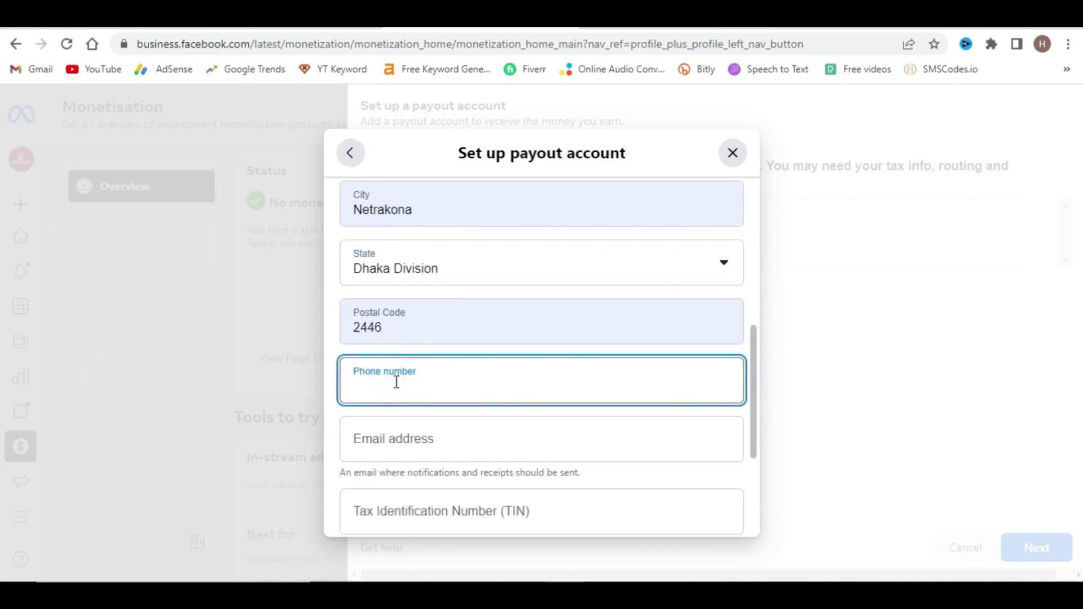
{"action": "type", "text": "17757"}
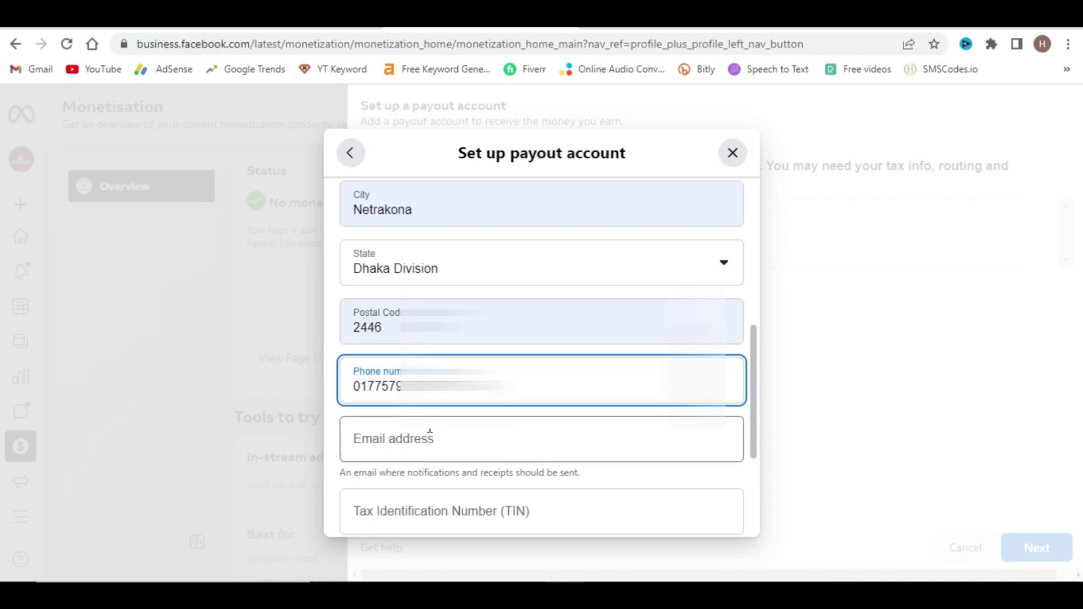
{"action": "left_click", "coordinate": [411, 438]}
{"action": "type", "text": "hridaysa"}
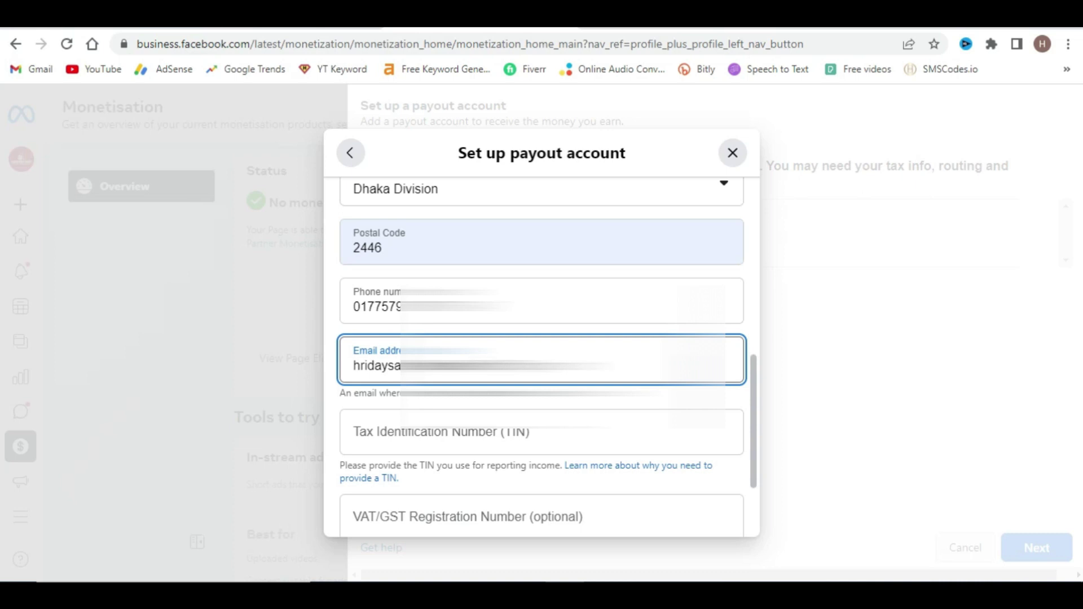
{"action": "left_click", "coordinate": [400, 432]}
{"action": "scroll", "coordinate": [425, 436], "scroll_direction": "down", "scroll_amount": 1}
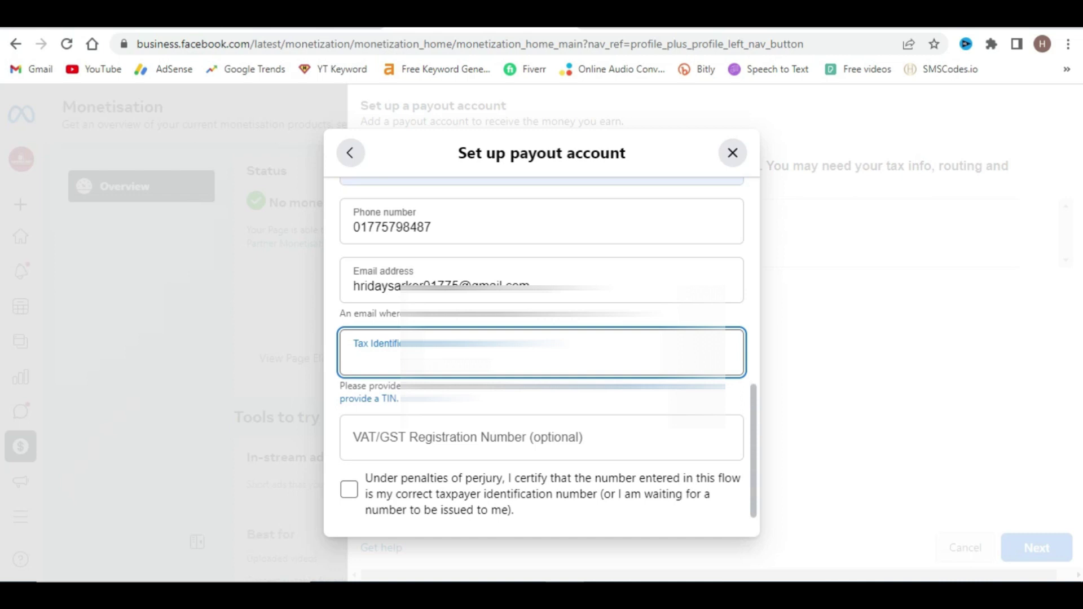
{"action": "key", "text": "ctrl+v"}
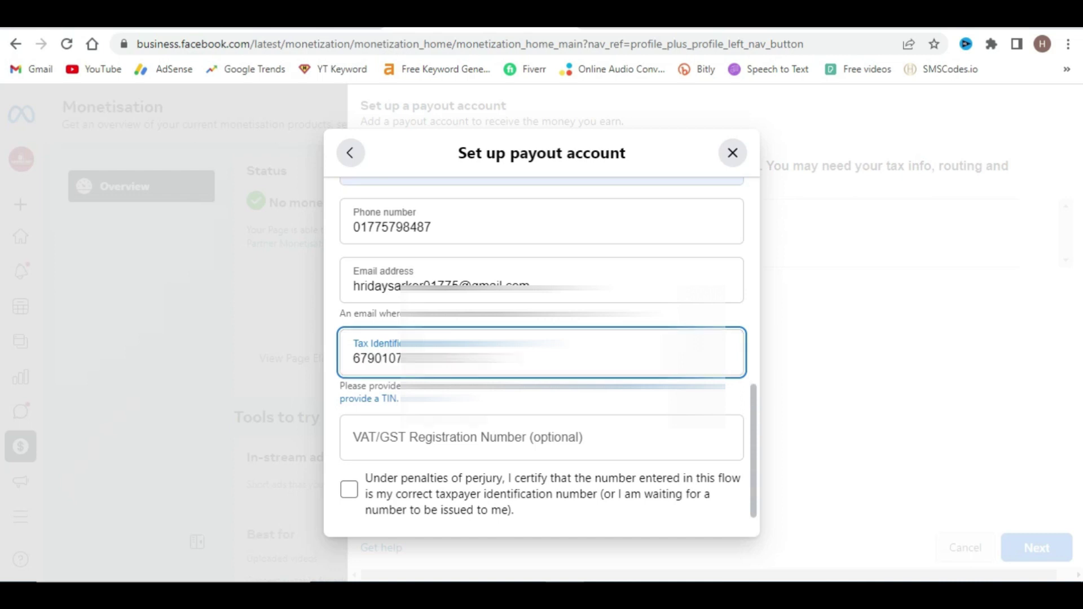
{"action": "scroll", "coordinate": [541, 355], "scroll_direction": "down", "scroll_amount": 1}
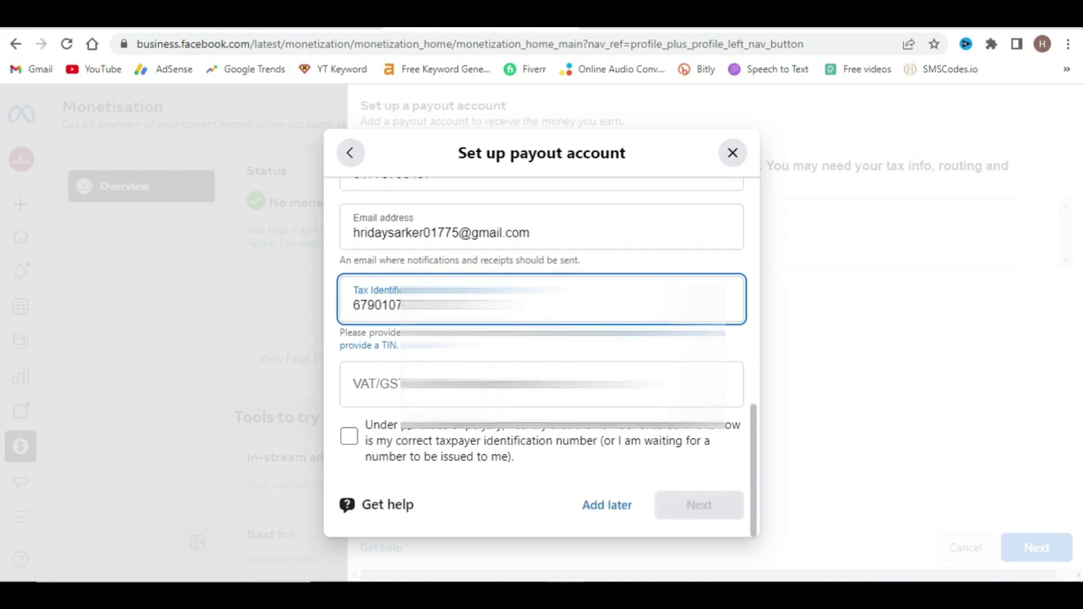
{"action": "left_click", "coordinate": [349, 437]}
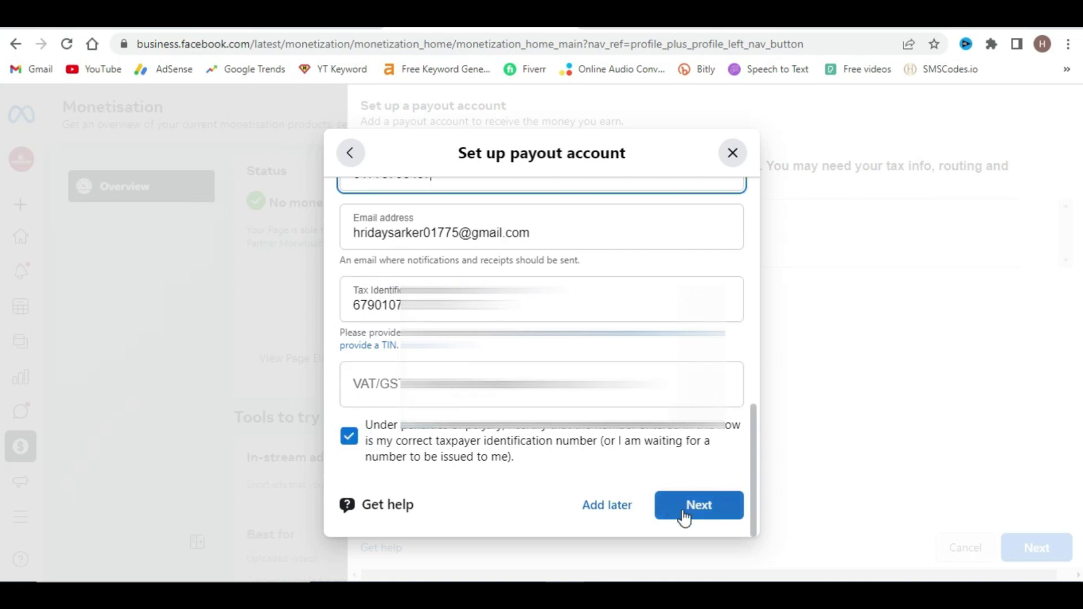
- Choose manual bank linking and set the bank's country to Bangladesh
{"action": "left_click", "coordinate": [705, 514]}
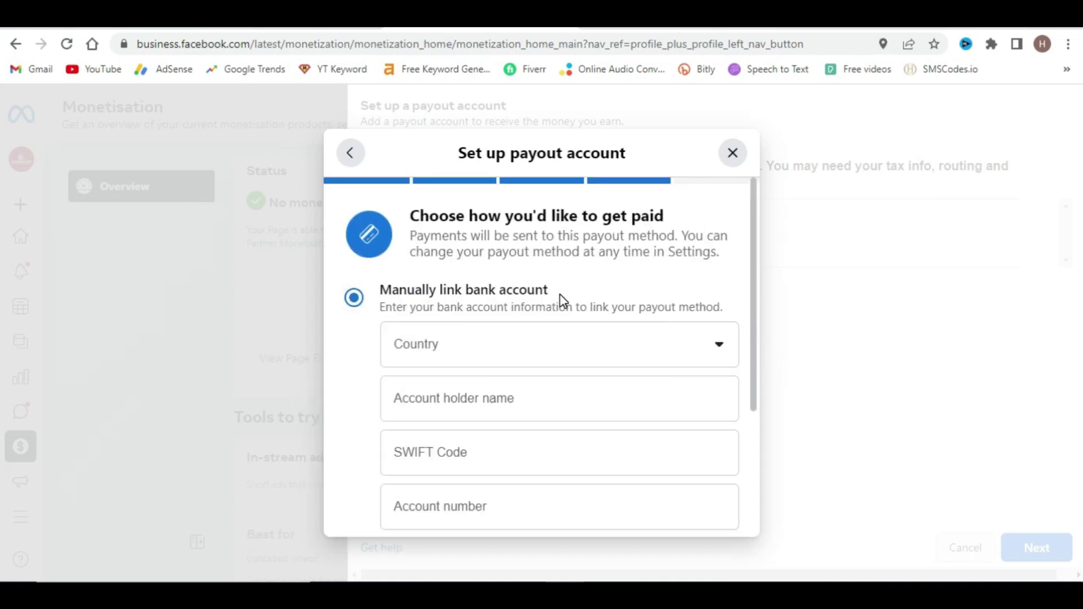
{"action": "scroll", "coordinate": [440, 343], "scroll_direction": "down", "scroll_amount": 3}
{"action": "left_click", "coordinate": [462, 274]}
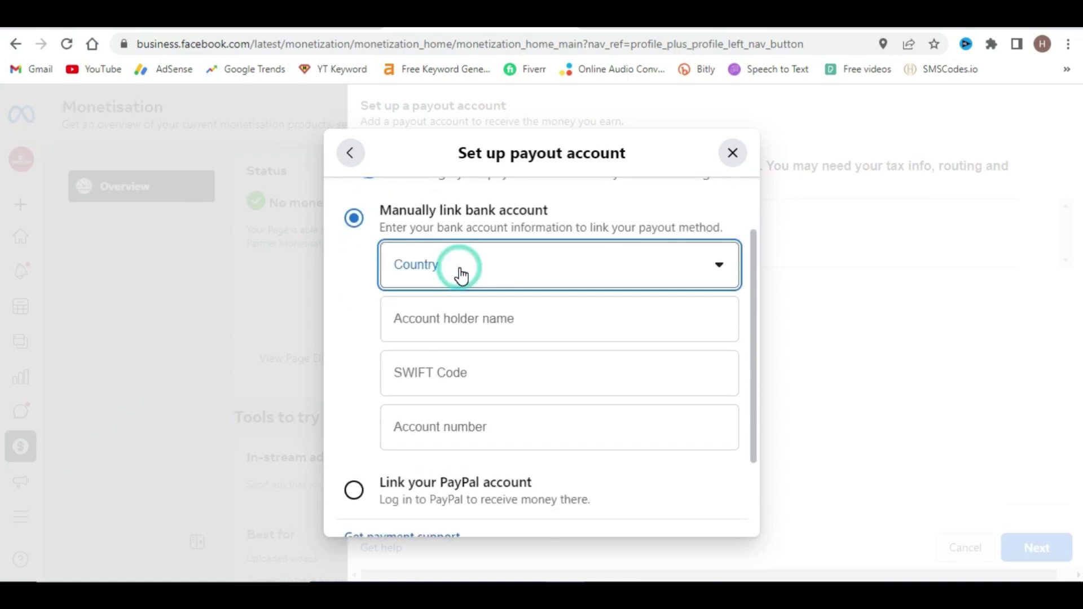
{"action": "scroll", "coordinate": [446, 395], "scroll_direction": "down", "scroll_amount": 5}
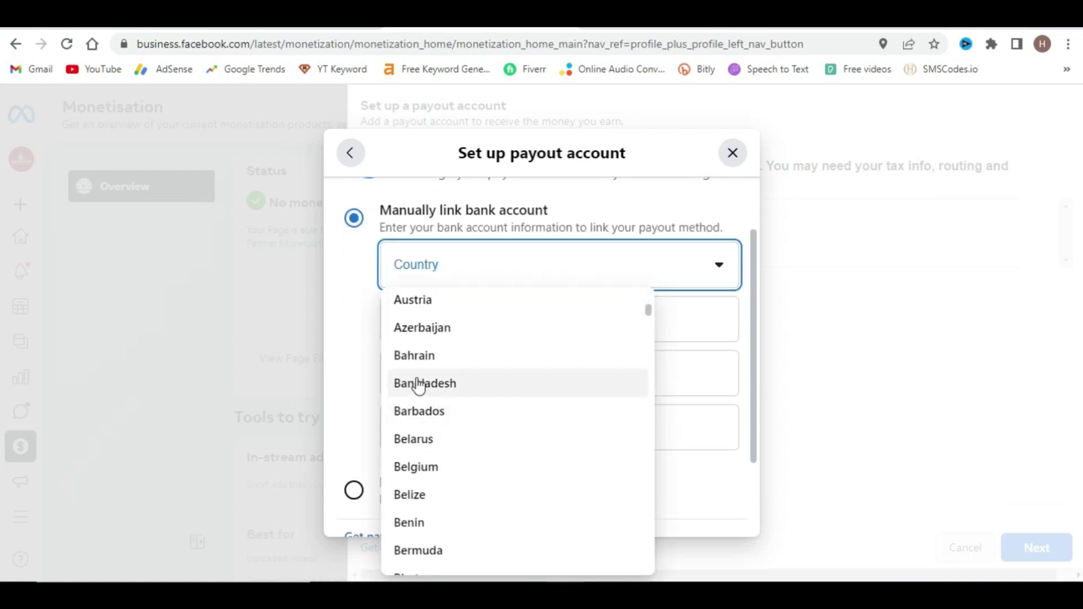
{"action": "left_click", "coordinate": [447, 382]}
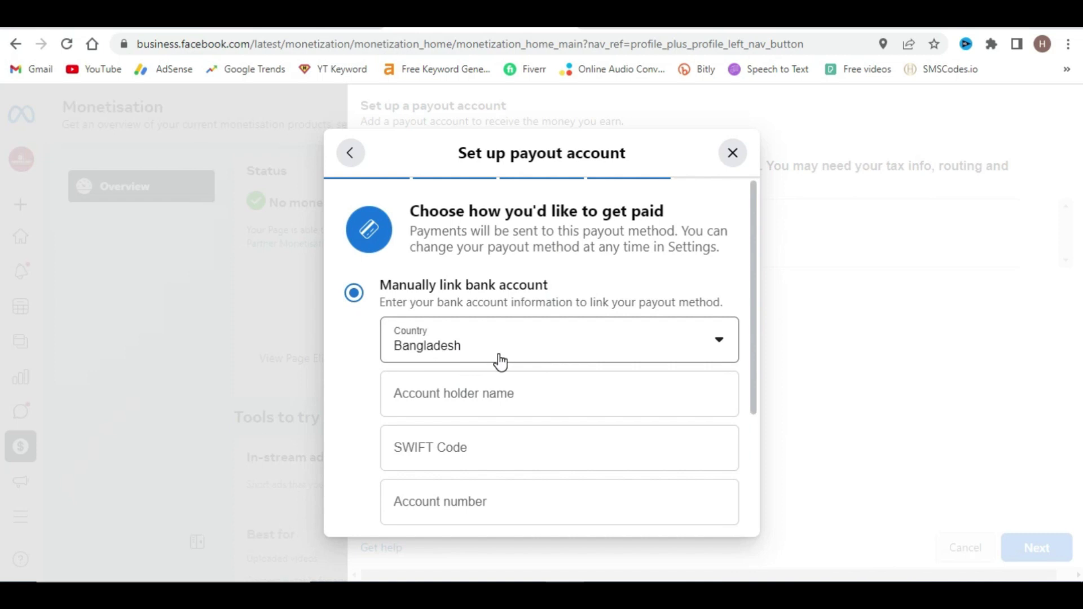
{"action": "scroll", "coordinate": [499, 362], "scroll_direction": "down", "scroll_amount": 3}
- Enter the account holder's name, SWIFT code DBBLBDDH and the bank account number
{"action": "left_click", "coordinate": [498, 319]}
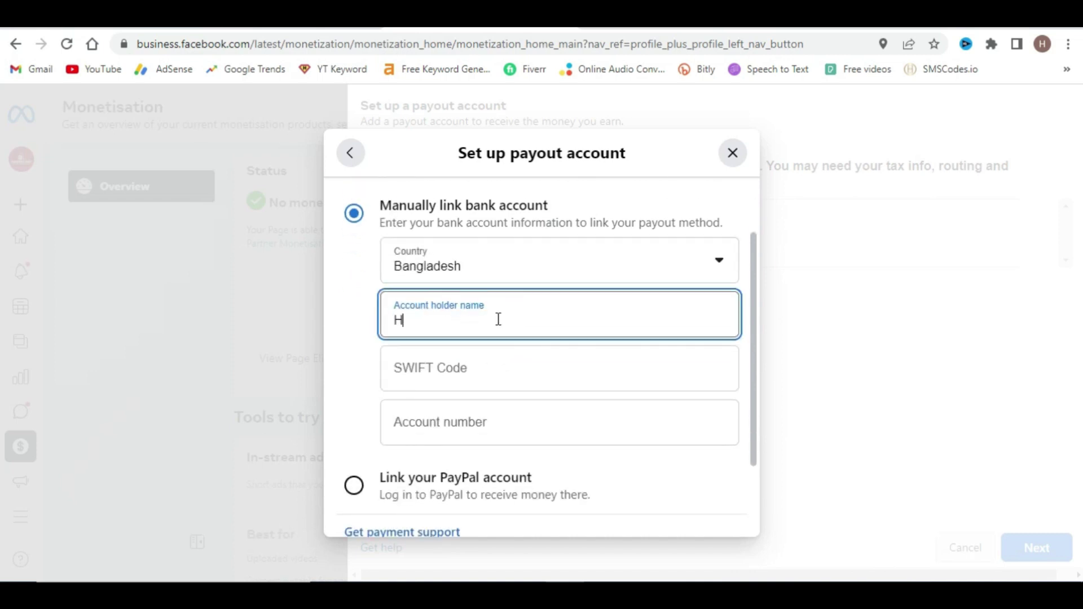
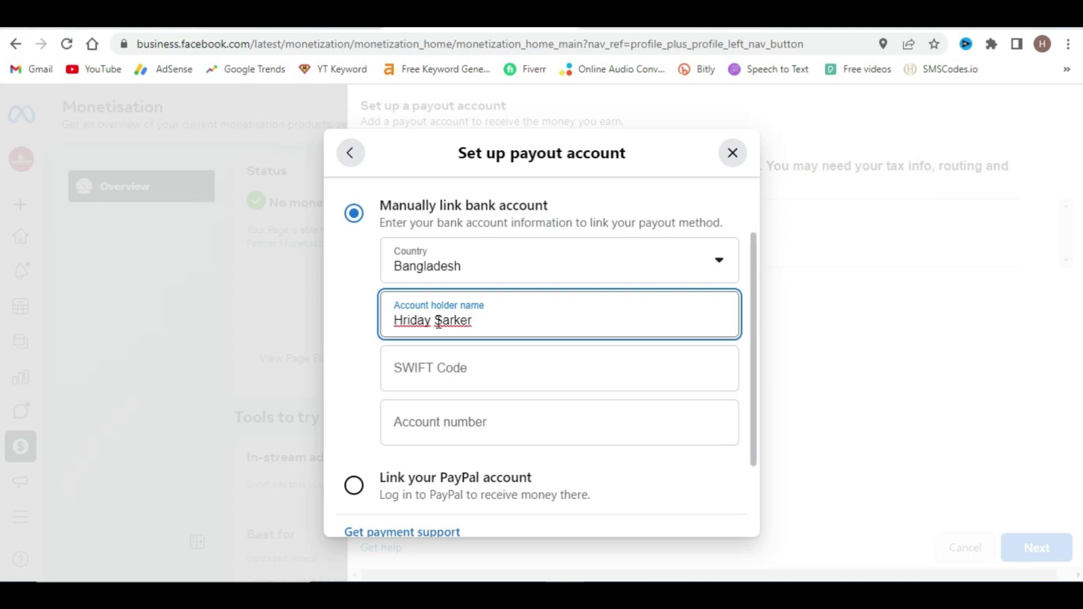
{"action": "left_click", "coordinate": [458, 370]}
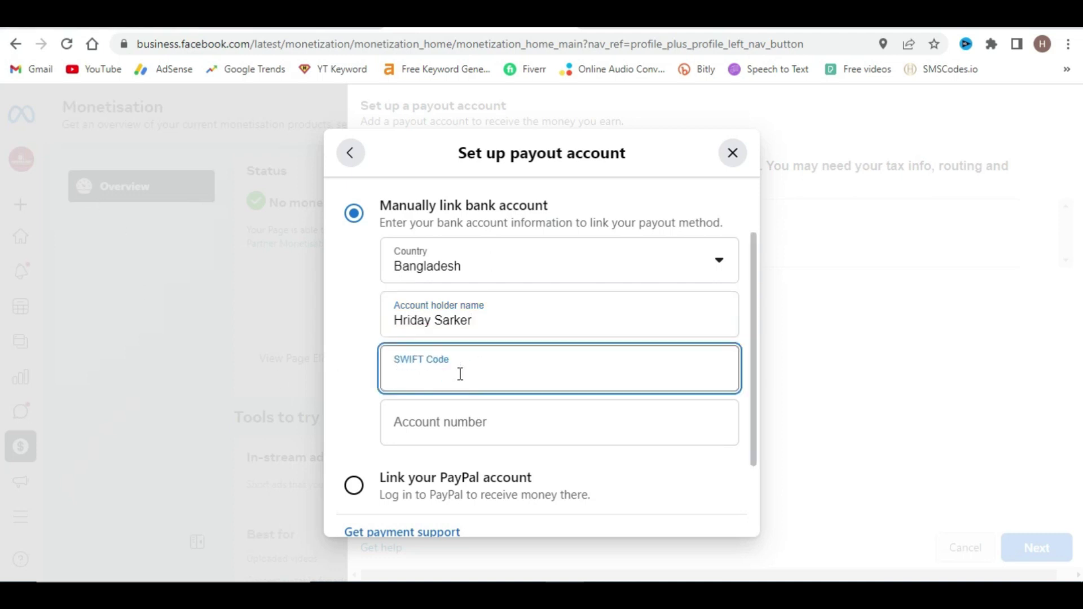
{"action": "type", "text": "DBBLBDDH"}
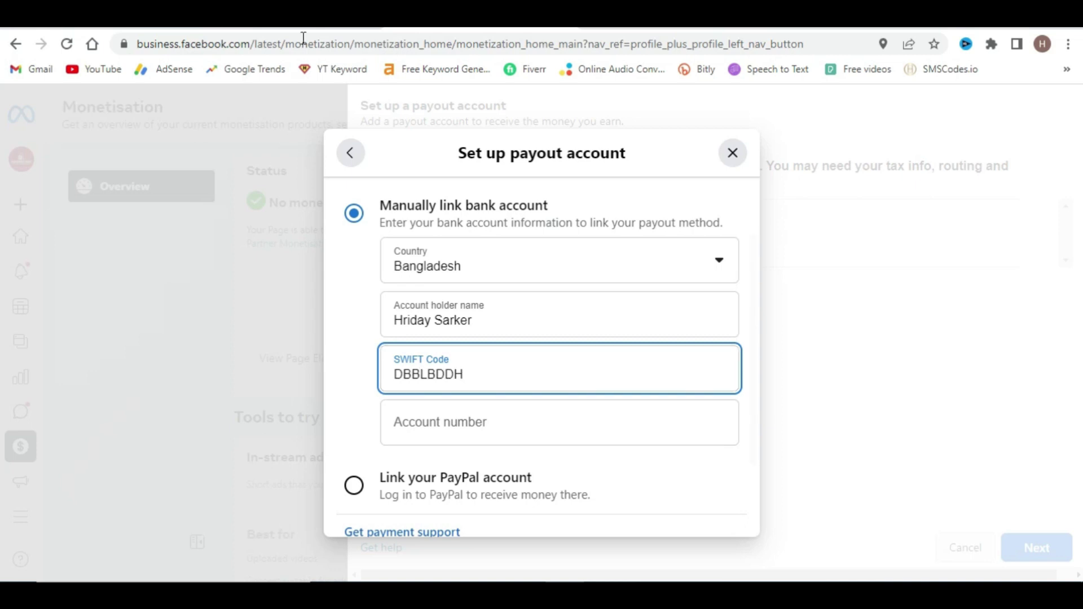
{"action": "left_click", "coordinate": [442, 421]}
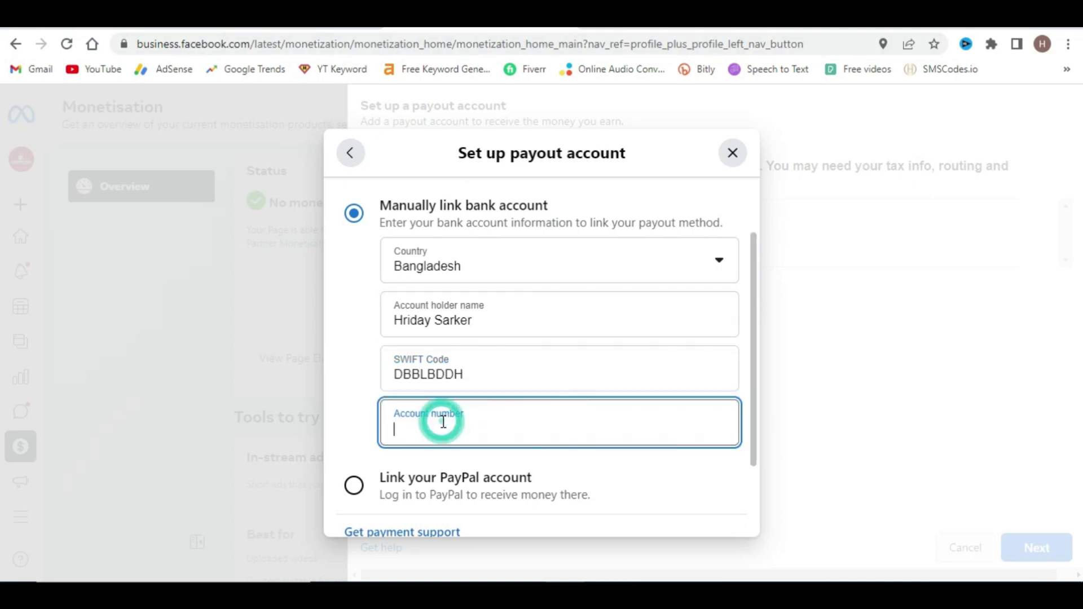
{"action": "scroll", "coordinate": [433, 354], "scroll_direction": "down", "scroll_amount": 1}
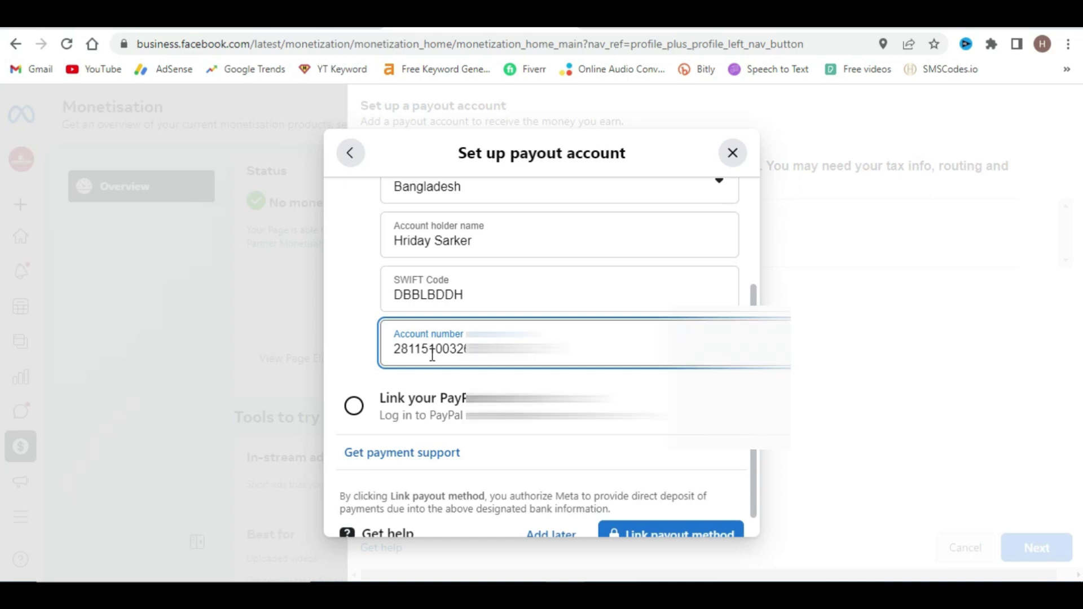
{"action": "scroll", "coordinate": [432, 354], "scroll_direction": "down", "scroll_amount": 1}
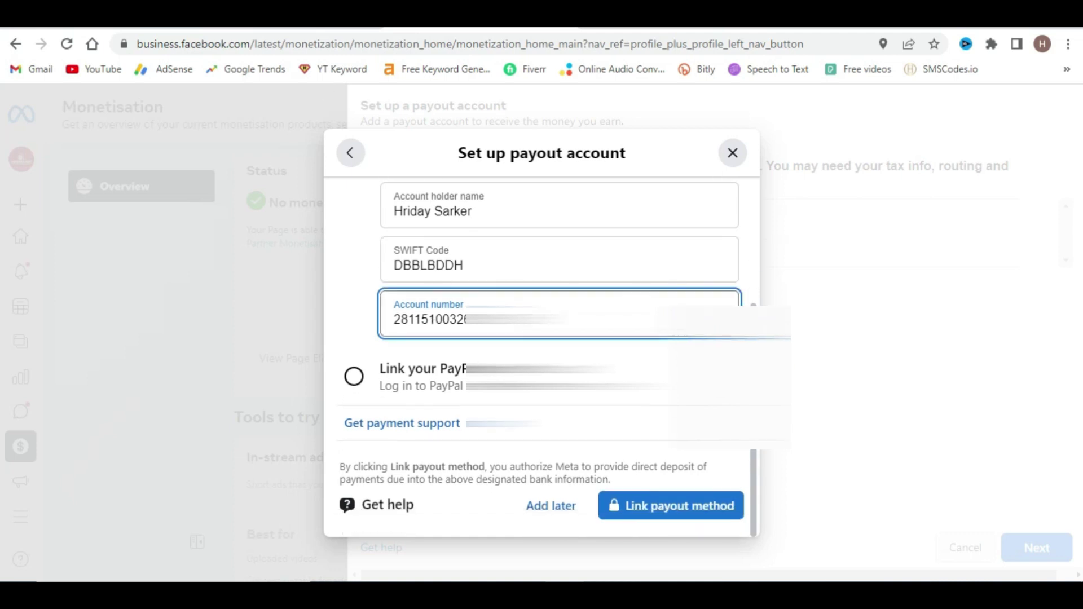
{"action": "scroll", "coordinate": [592, 452], "scroll_direction": "up", "scroll_amount": 4}
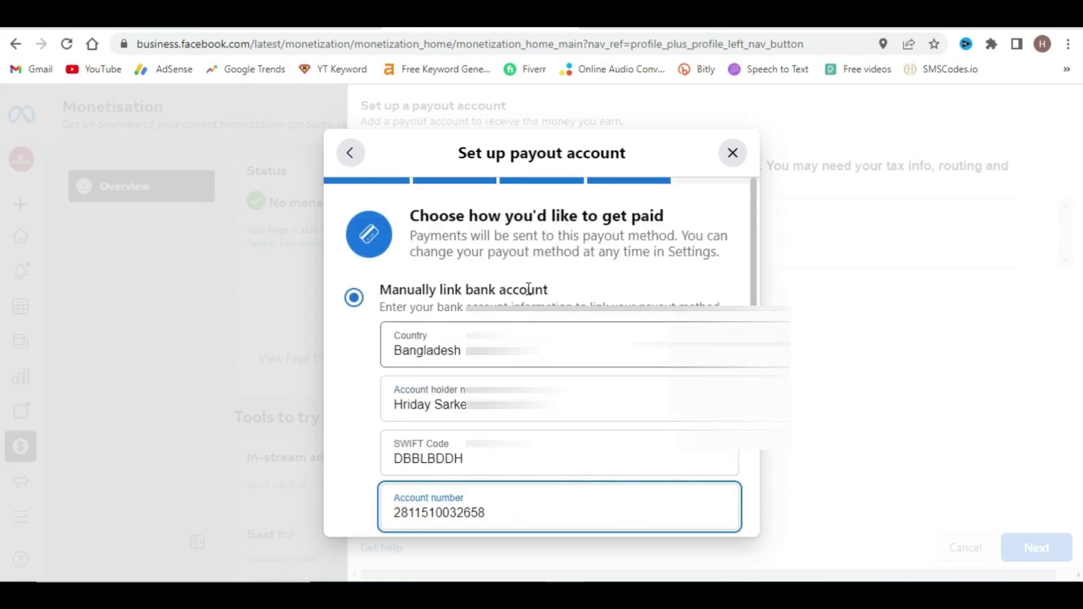
{"action": "scroll", "coordinate": [459, 292], "scroll_direction": "down", "scroll_amount": 5}
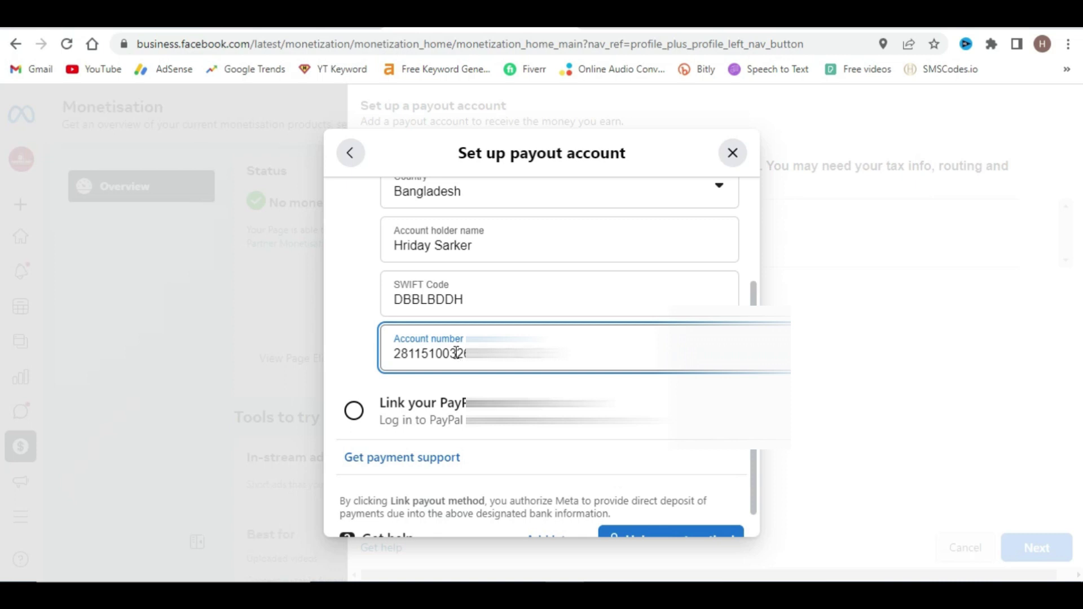
{"action": "scroll", "coordinate": [485, 406], "scroll_direction": "down", "scroll_amount": 1}
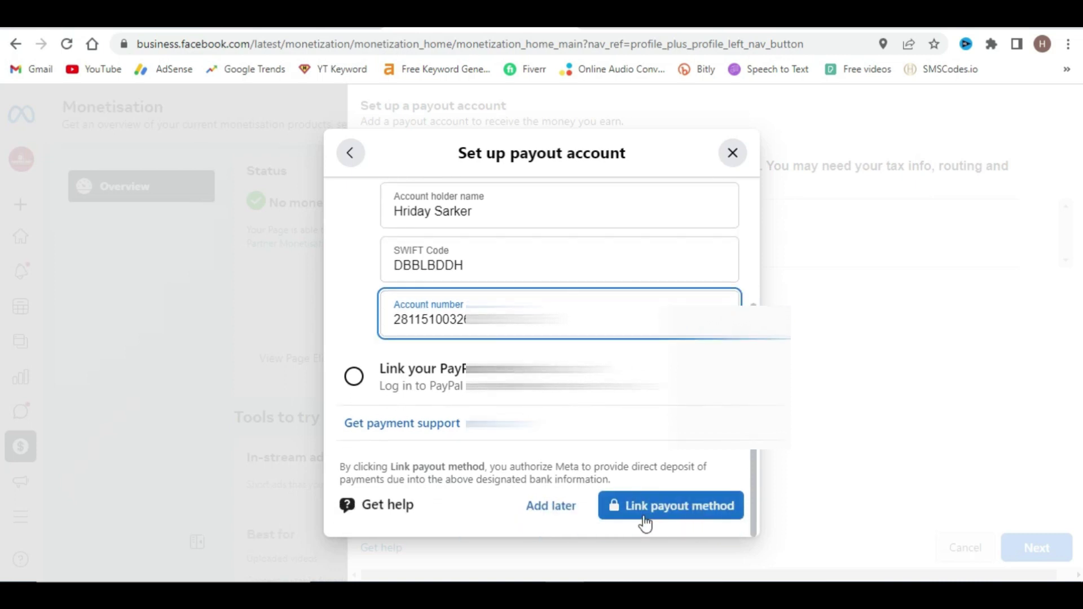
- Link the bank payout method, then start tax info, switching accounts and granting access
{"action": "left_click", "coordinate": [697, 512]}
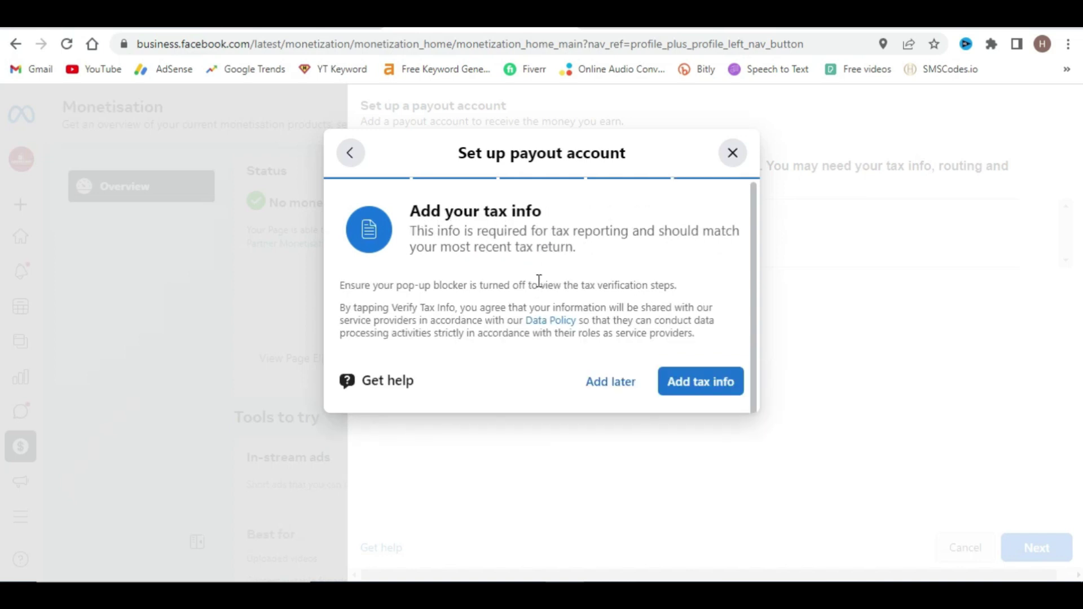
{"action": "left_click", "coordinate": [721, 387]}
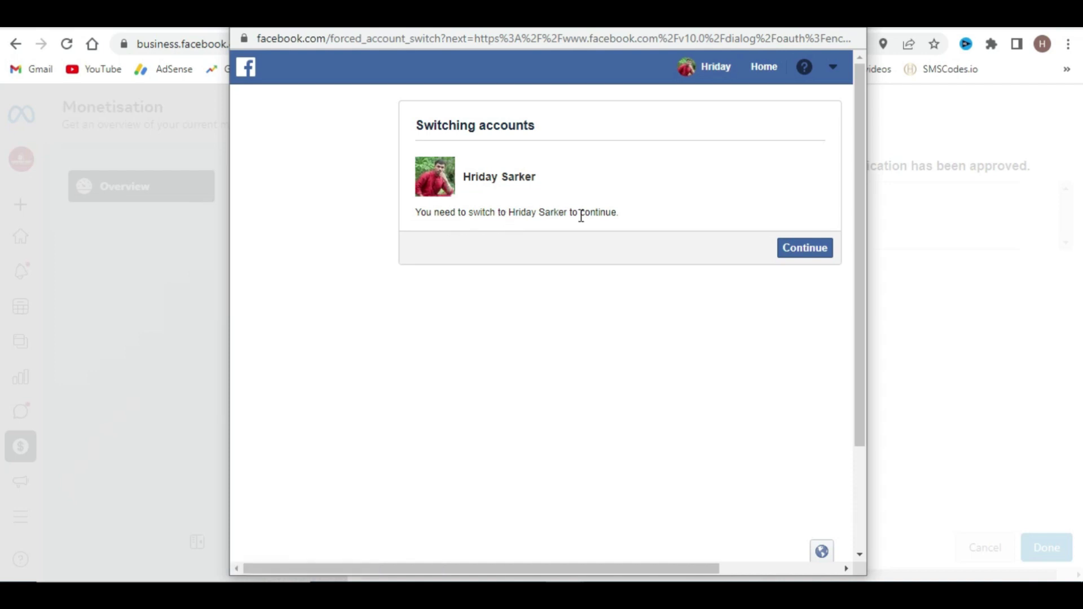
{"action": "left_click", "coordinate": [808, 254]}
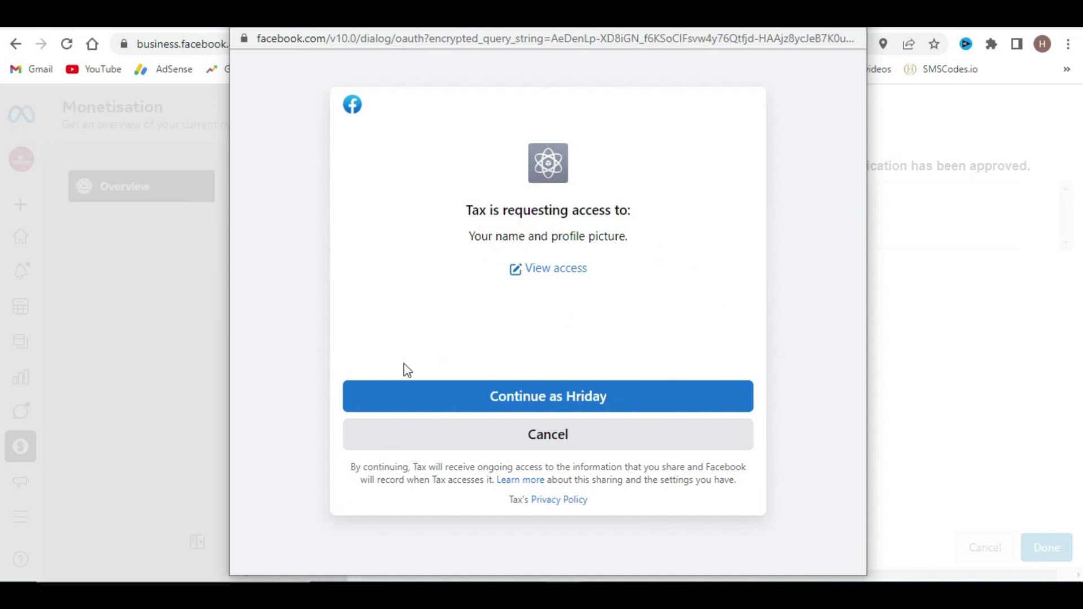
{"action": "left_click", "coordinate": [560, 396]}
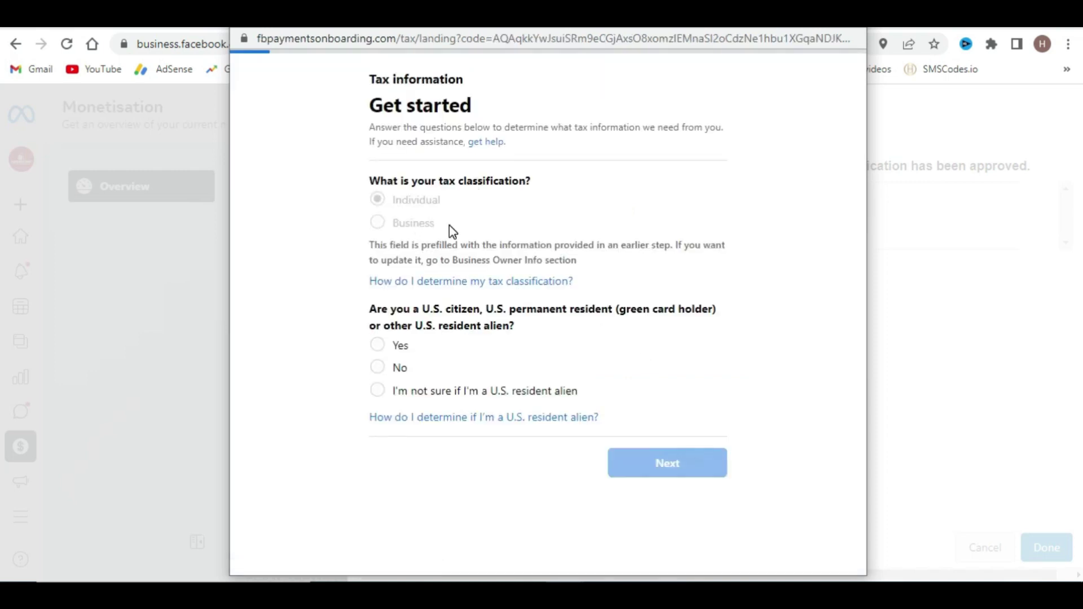
- Answer No to being a U.S. person and No to acting as an intermediary
{"action": "left_click", "coordinate": [378, 202]}
{"action": "left_click", "coordinate": [380, 372]}
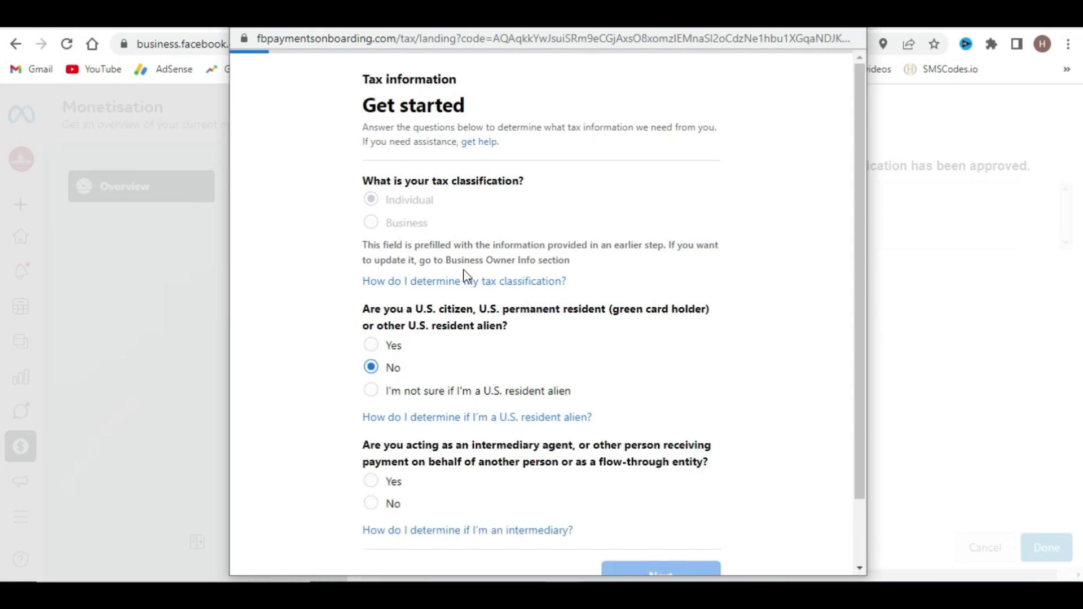
{"action": "scroll", "coordinate": [483, 364], "scroll_direction": "down", "scroll_amount": 3}
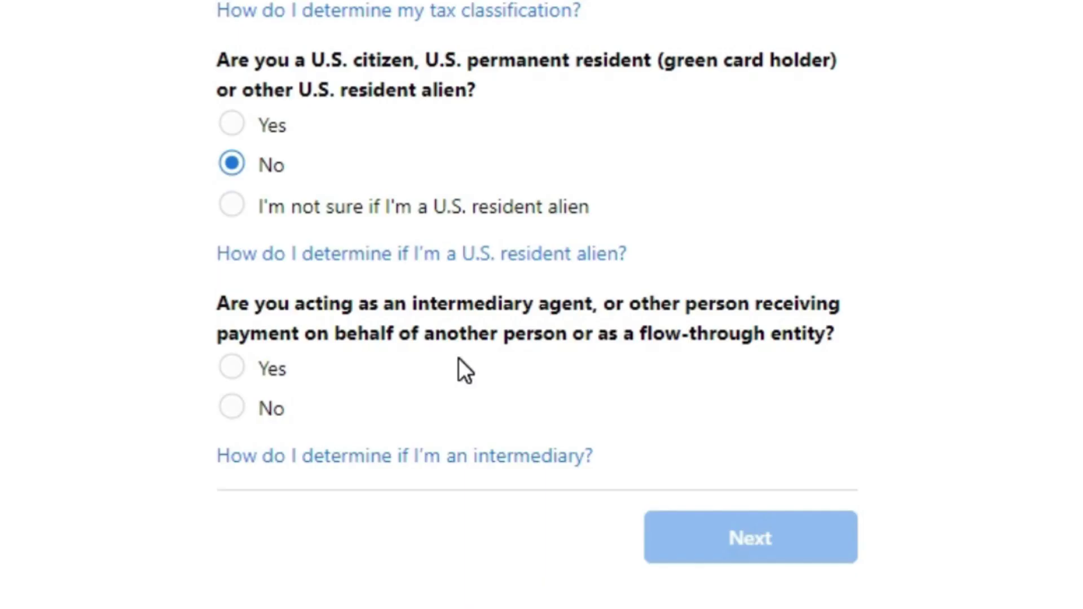
{"action": "left_click", "coordinate": [371, 427]}
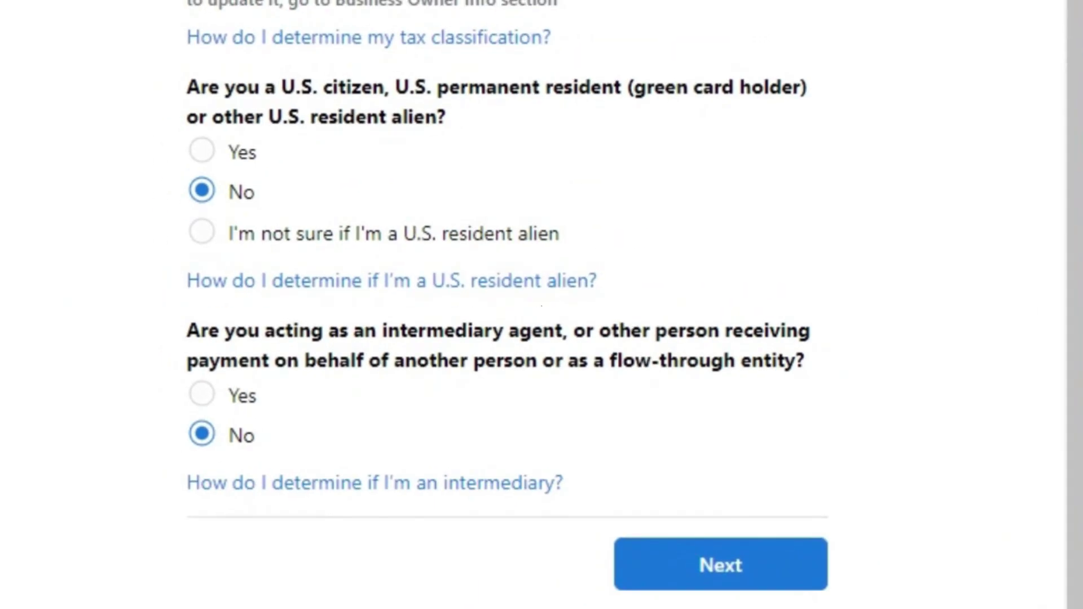
{"action": "left_click", "coordinate": [705, 564]}
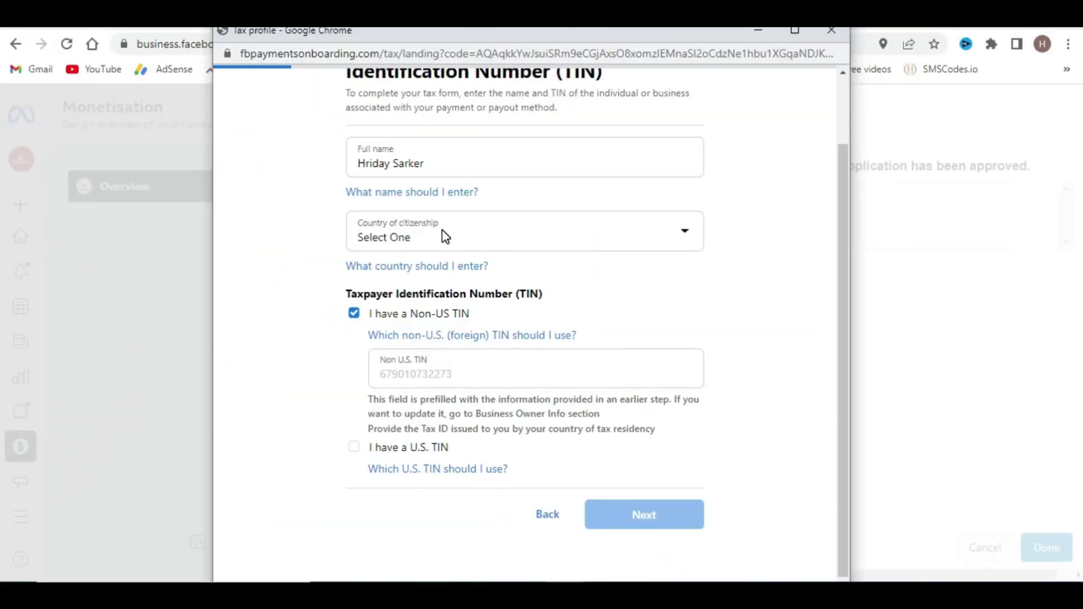
- Set Country of citizenship to Bangladesh and continue to the address step
{"action": "left_click", "coordinate": [515, 239]}
{"action": "left_click", "coordinate": [481, 307]}
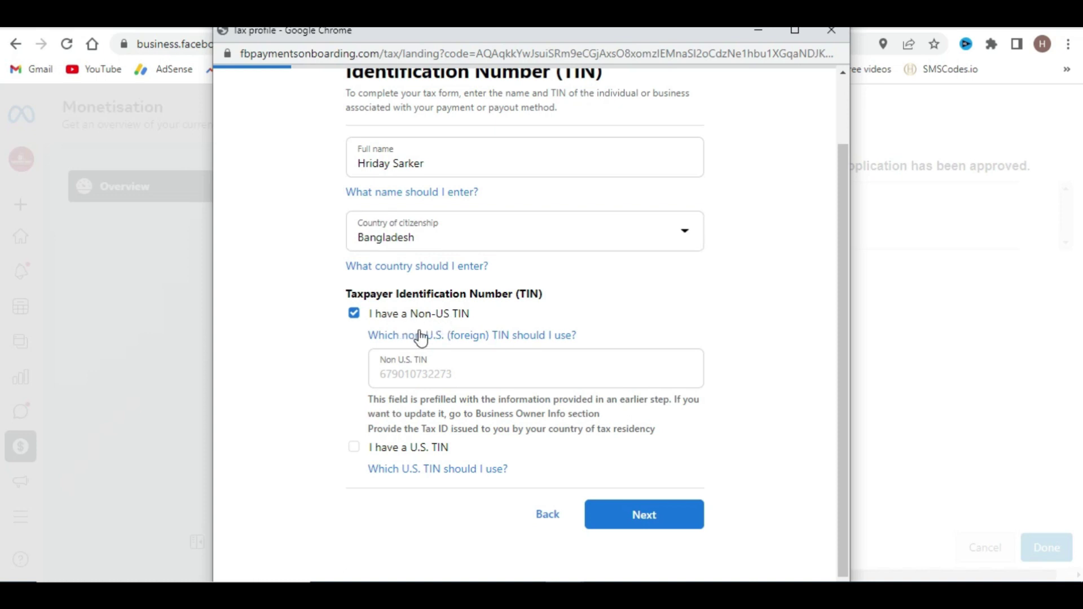
{"action": "left_click", "coordinate": [644, 515]}
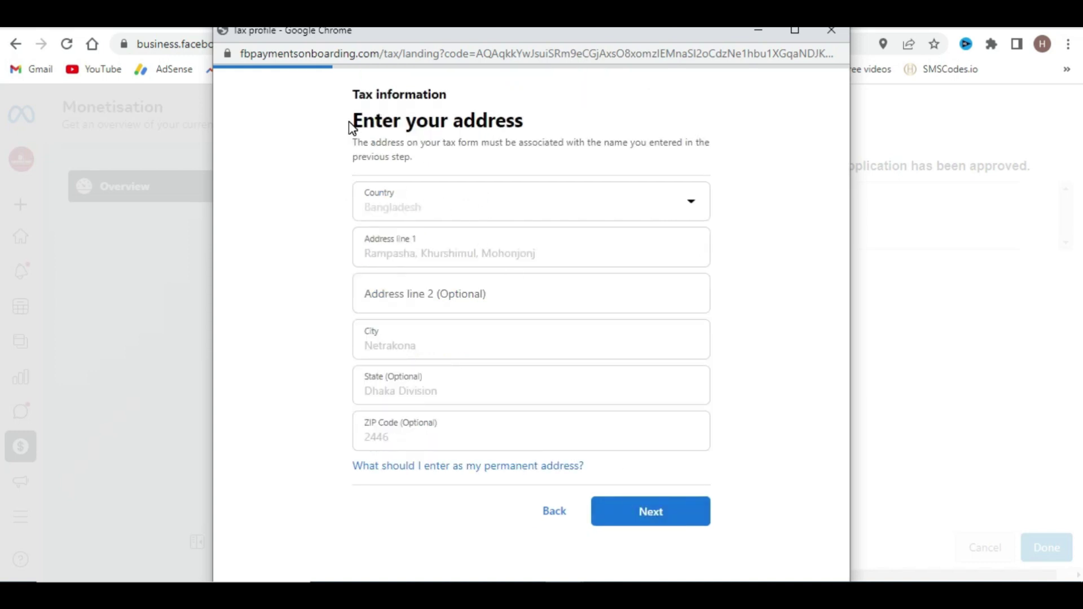
- Check the prefilled permanent address fields and accept them
{"action": "left_click_drag", "start_coordinate": [349, 120], "coordinate": [571, 121]}
{"action": "left_click", "coordinate": [571, 121]}
{"action": "left_click", "coordinate": [425, 202]}
{"action": "left_click", "coordinate": [404, 261]}
{"action": "left_click", "coordinate": [429, 295]}
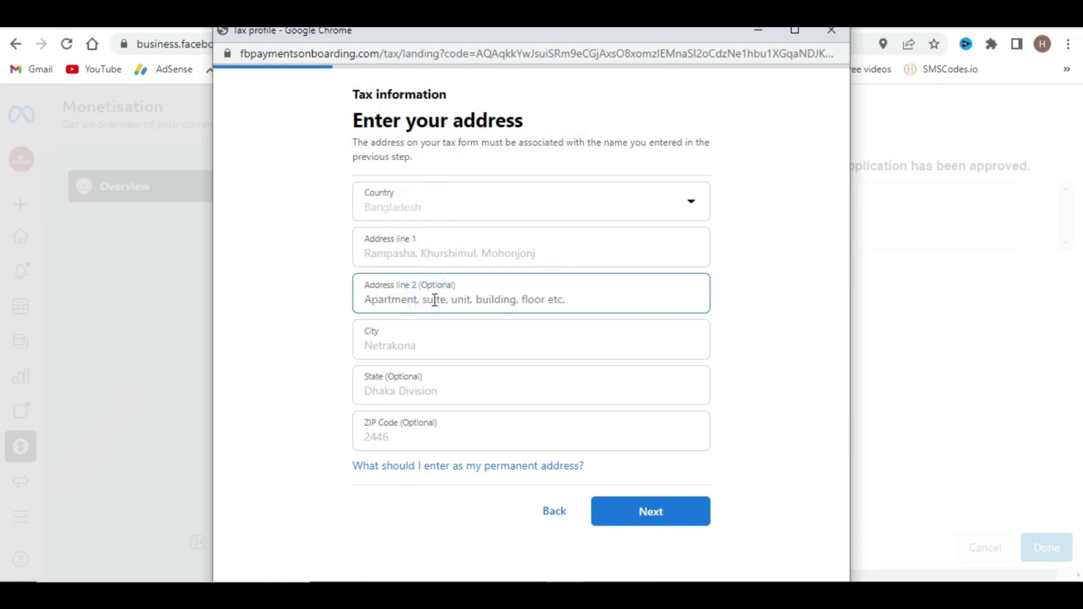
{"action": "left_click", "coordinate": [429, 344]}
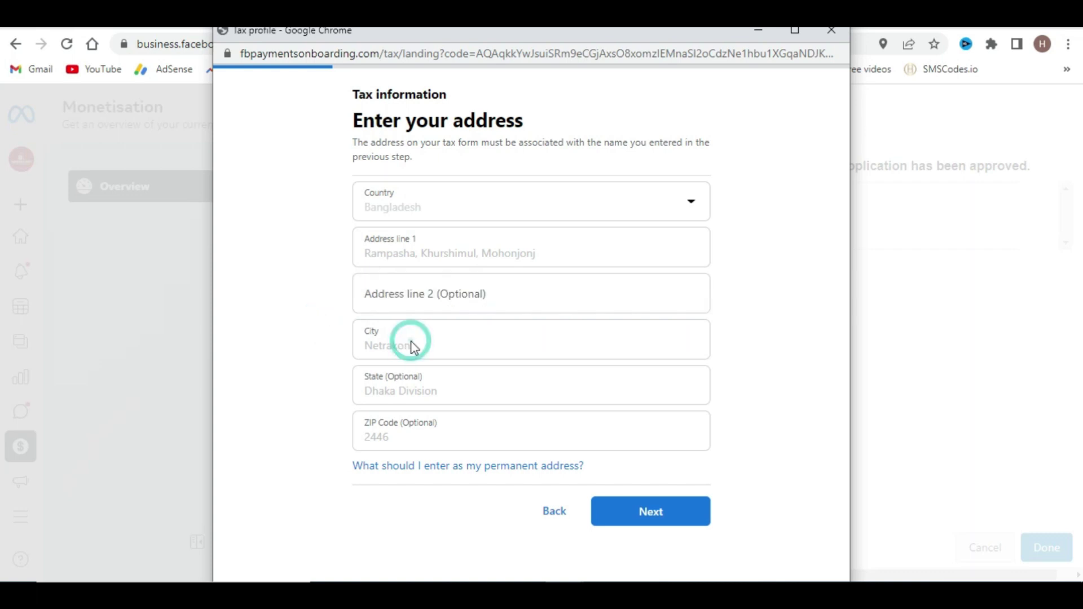
{"action": "left_click", "coordinate": [393, 385]}
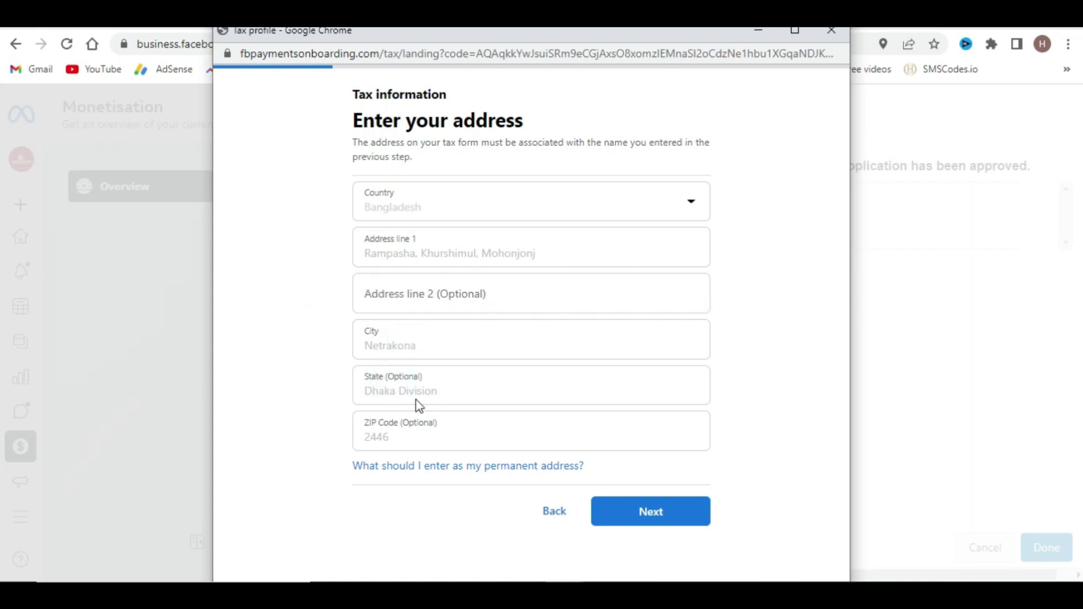
{"action": "left_click", "coordinate": [384, 443]}
{"action": "left_click", "coordinate": [382, 206]}
{"action": "left_click", "coordinate": [661, 521]}
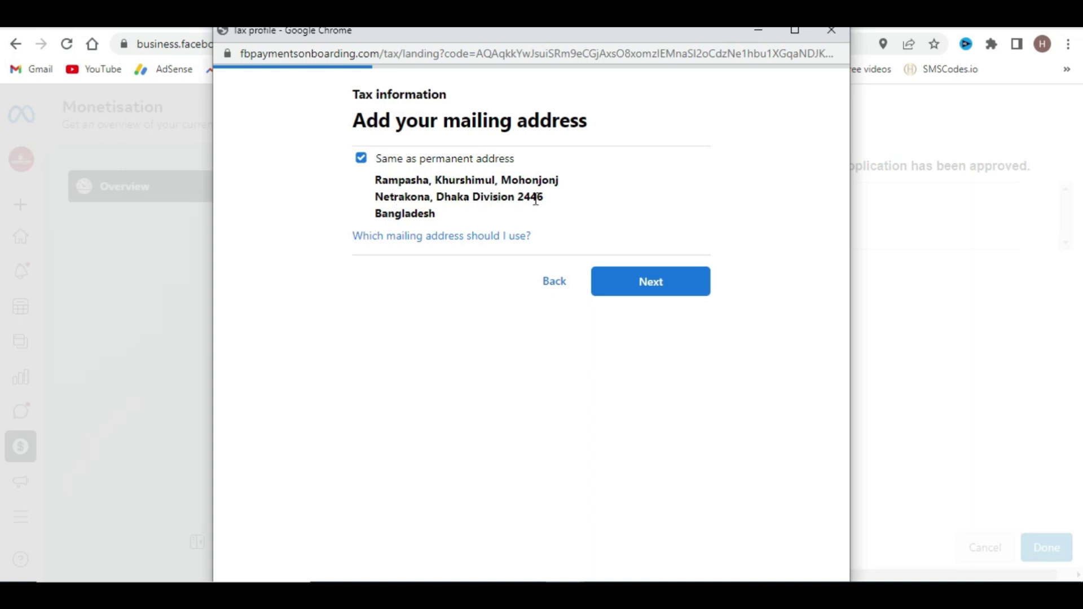
- Keep the permanent address as mailing address and declare 0% of services performed in the U.S
{"action": "left_click", "coordinate": [676, 284]}
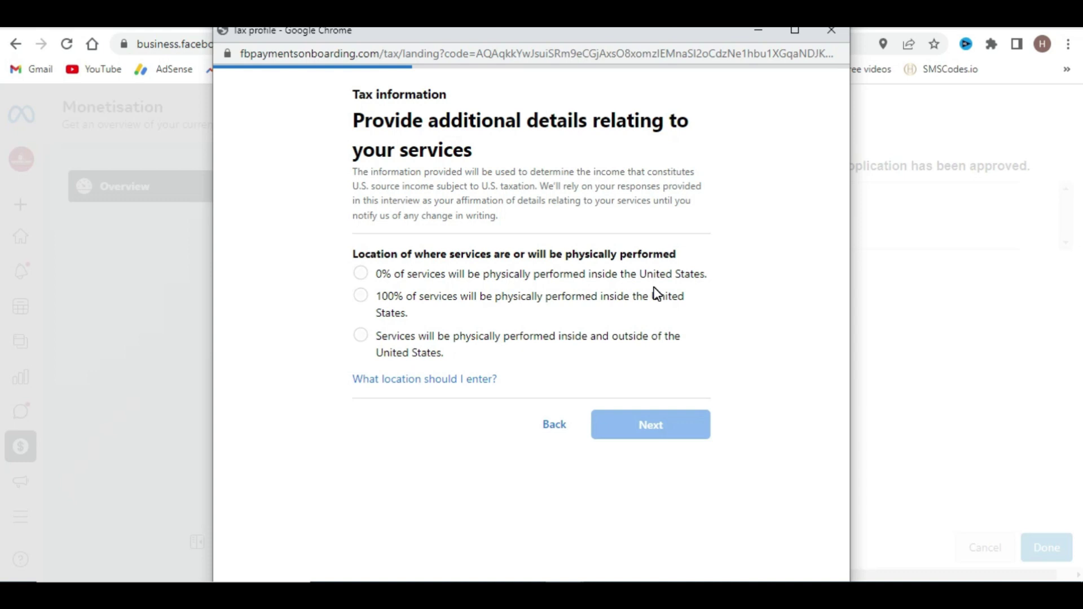
{"action": "left_click", "coordinate": [359, 273]}
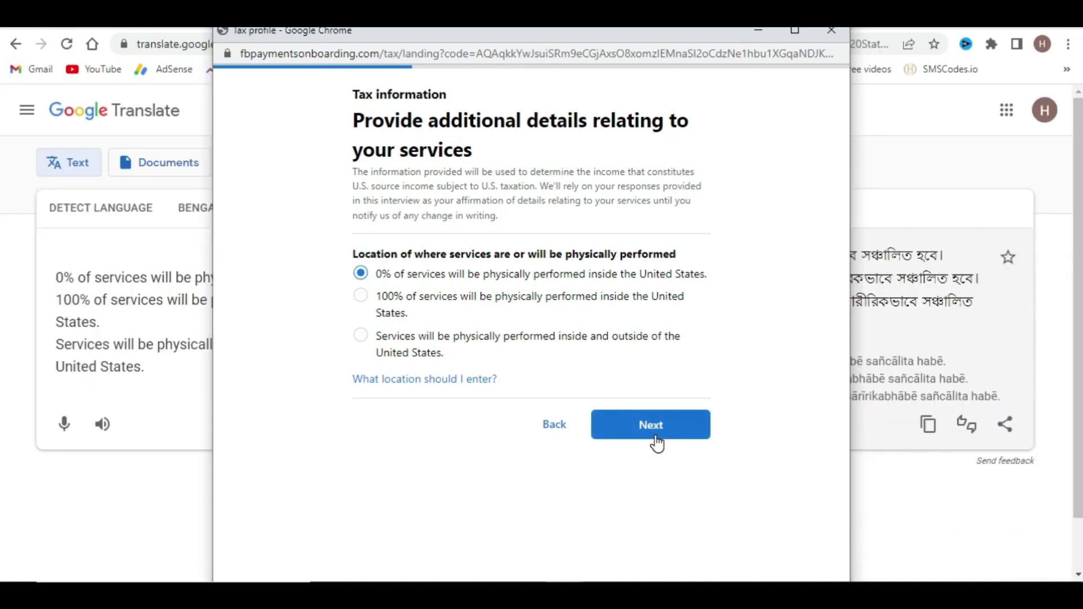
{"action": "left_click", "coordinate": [655, 434]}
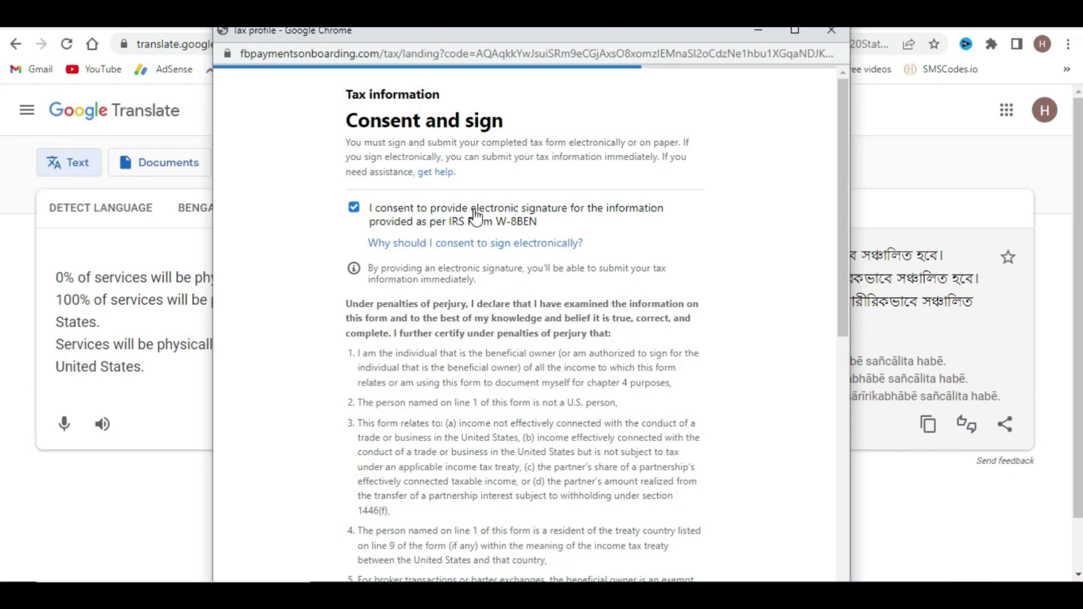
- Certify signing capacity, sign the W-8BEN with the signer's full name, and review the signed form
{"action": "scroll", "coordinate": [581, 220], "scroll_direction": "down", "scroll_amount": 9}
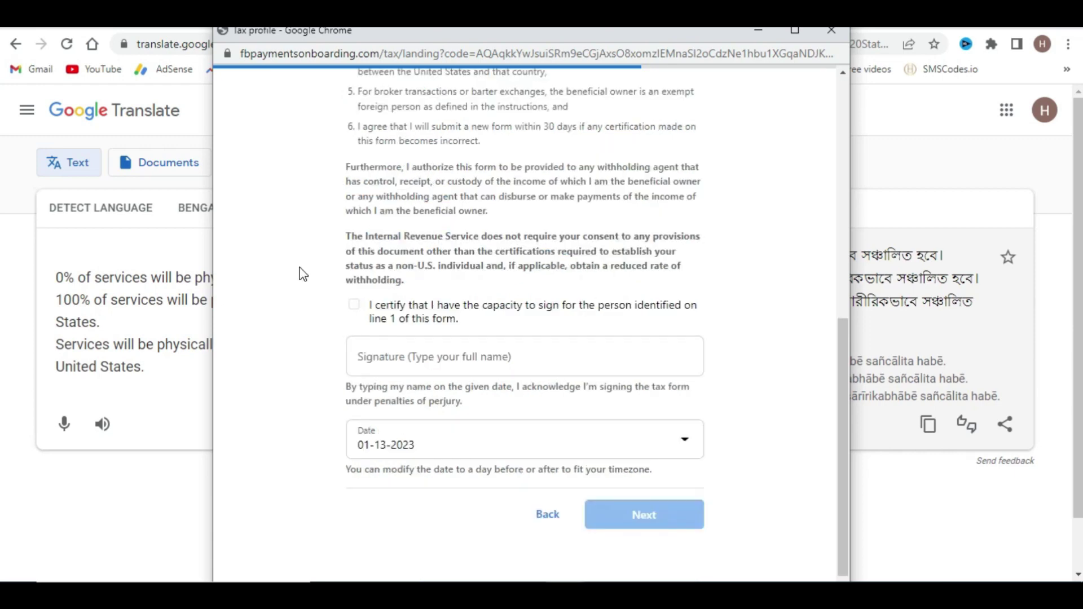
{"action": "left_click", "coordinate": [354, 304]}
{"action": "left_click", "coordinate": [362, 357]}
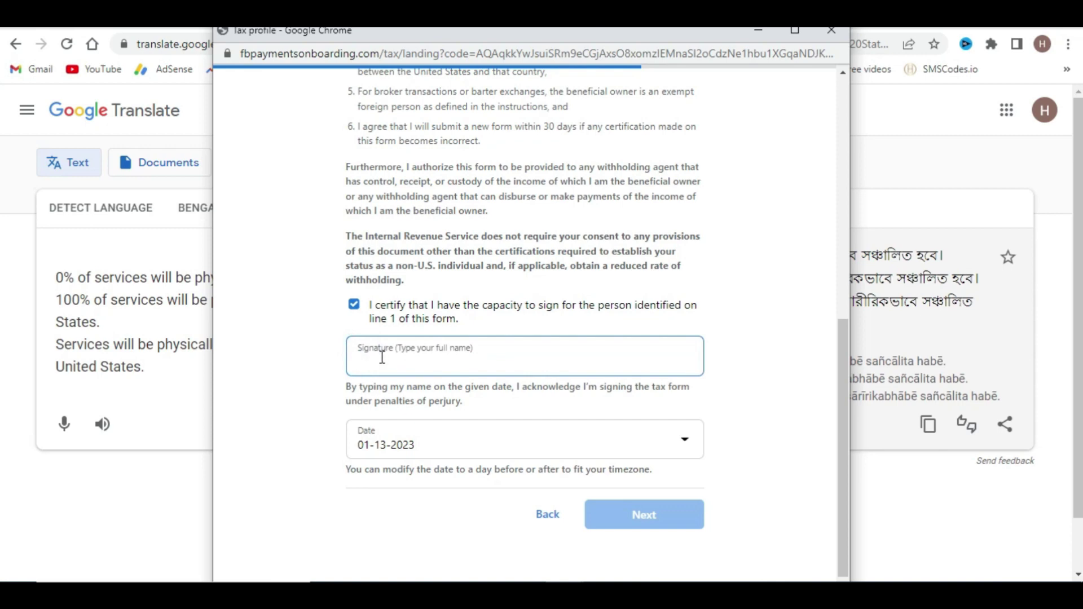
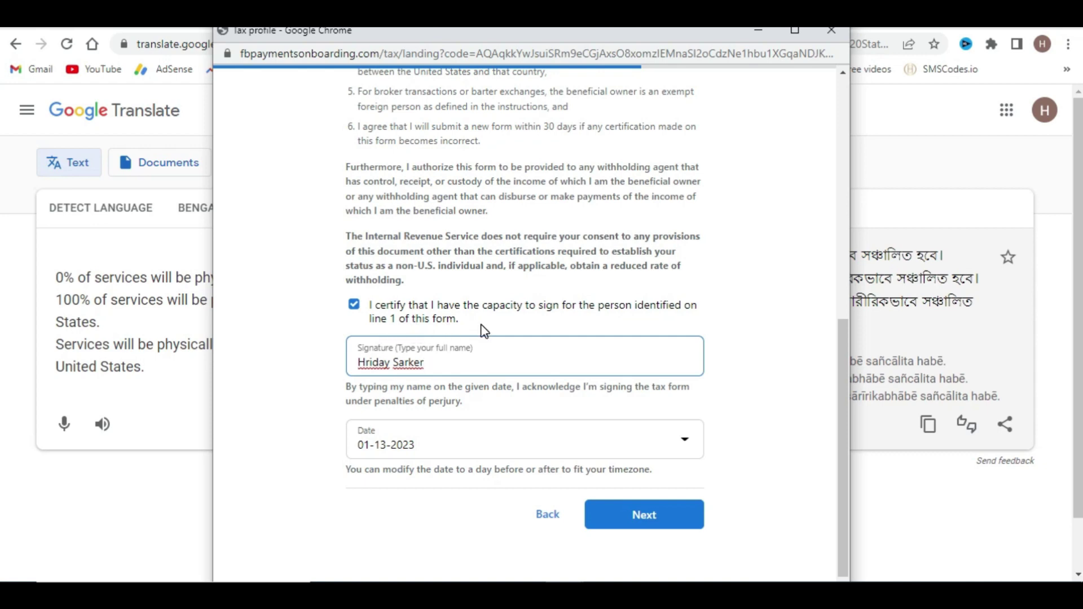
{"action": "left_click", "coordinate": [642, 517]}
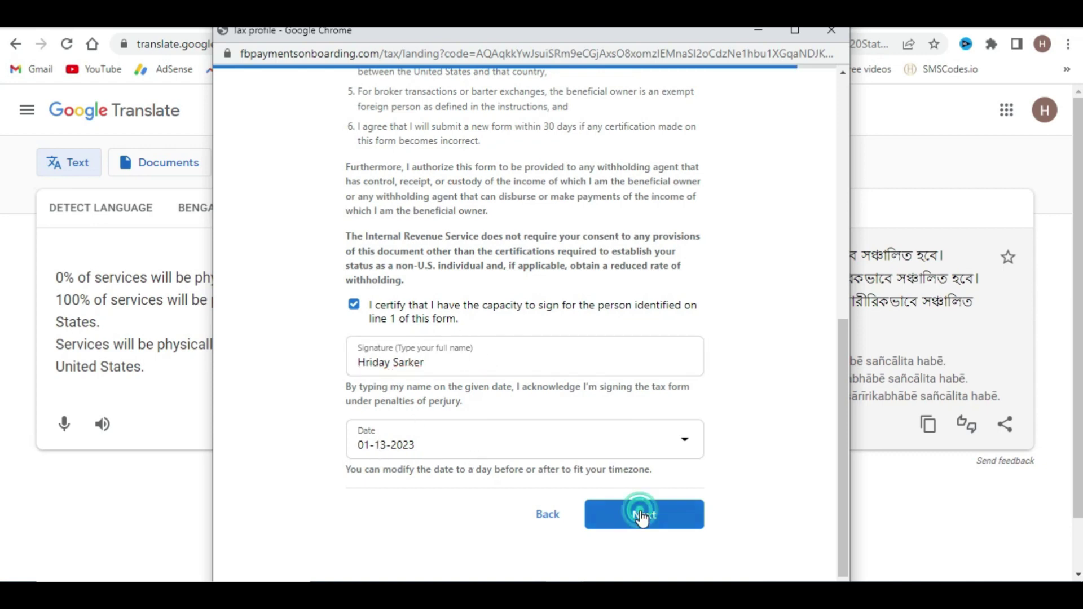
{"action": "scroll", "coordinate": [501, 240], "scroll_direction": "down", "scroll_amount": 5}
{"action": "scroll", "coordinate": [501, 240], "scroll_direction": "down", "scroll_amount": 10}
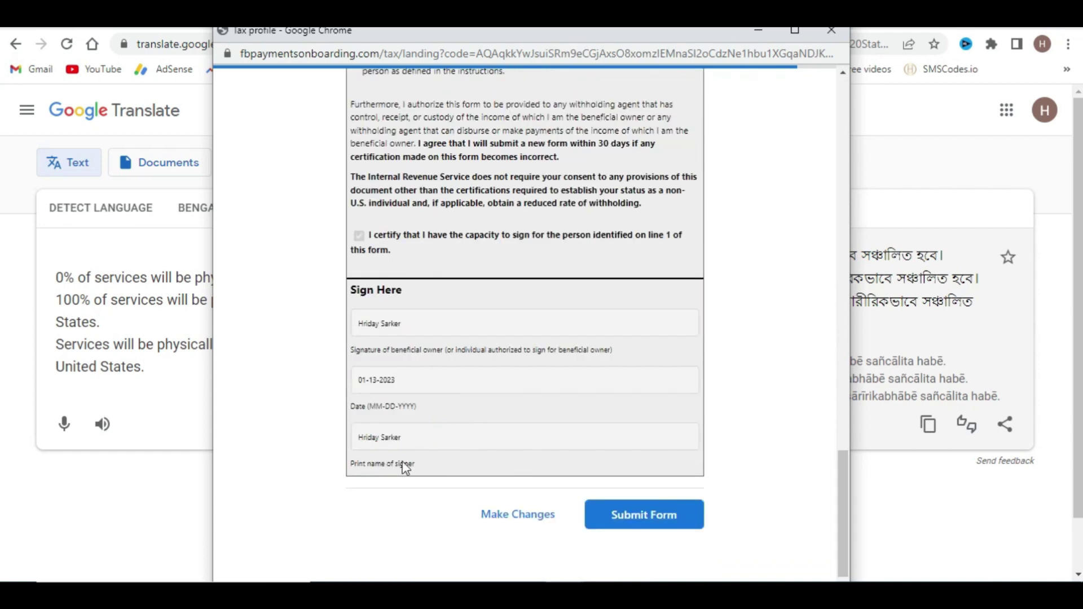
- Submit the W-8BEN, then open the submitted form as a PDF from the Tax Profile
{"action": "left_click", "coordinate": [644, 516]}
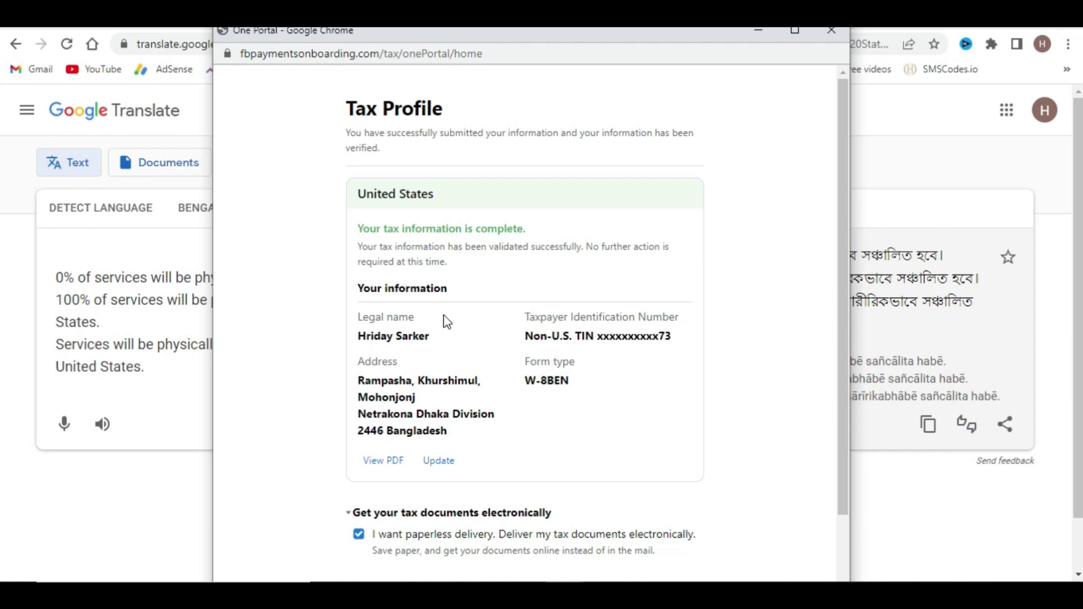
{"action": "scroll", "coordinate": [419, 324], "scroll_direction": "down", "scroll_amount": 1}
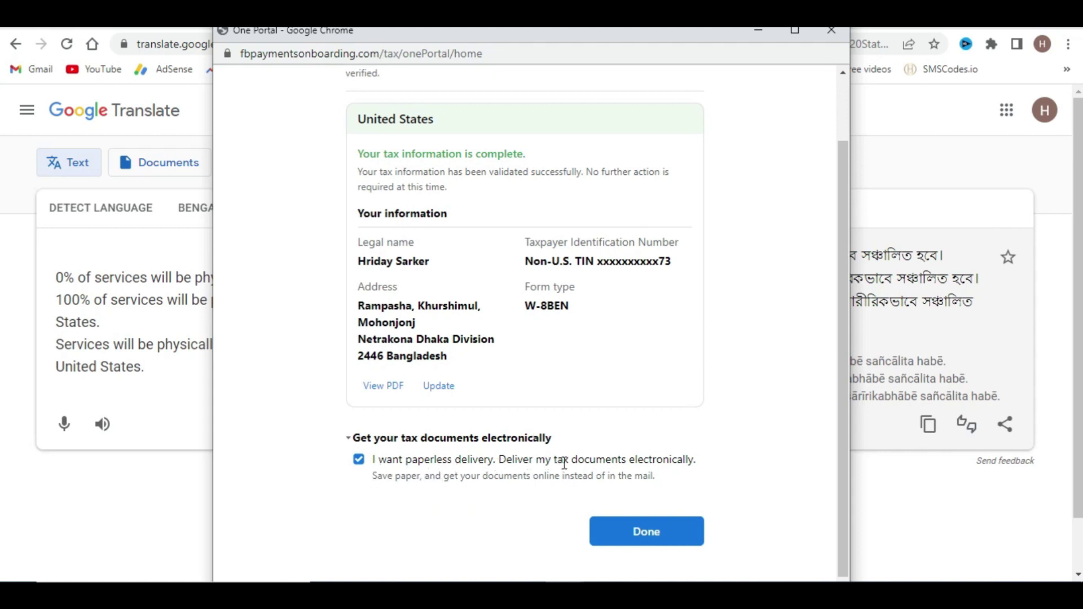
{"action": "left_click", "coordinate": [381, 385]}
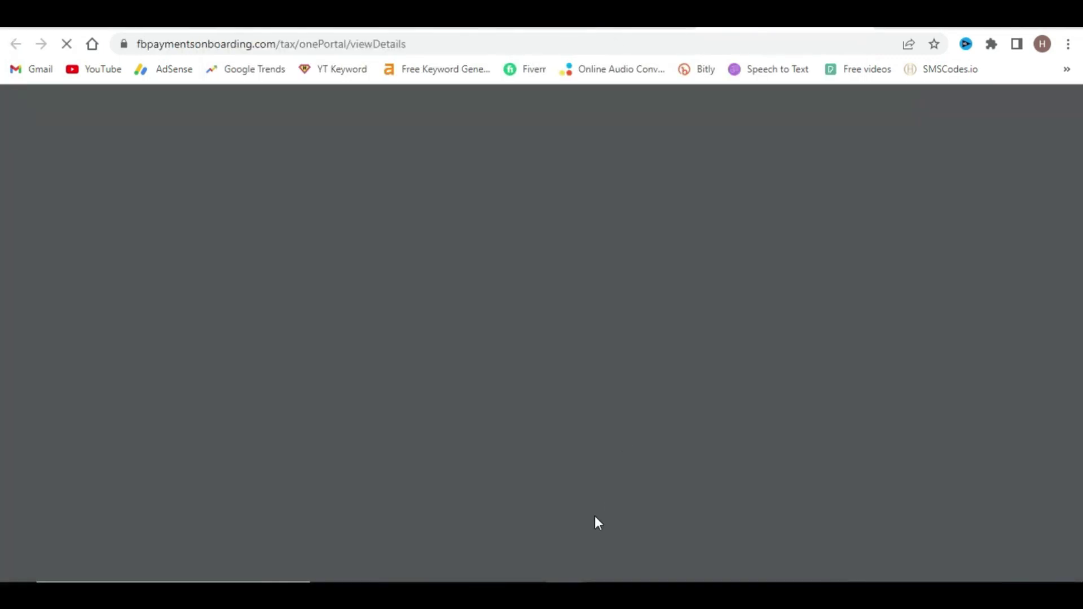
- Read the submitted W-8BEN PDF down to the signature block, then close it
{"action": "left_click", "coordinate": [636, 537]}
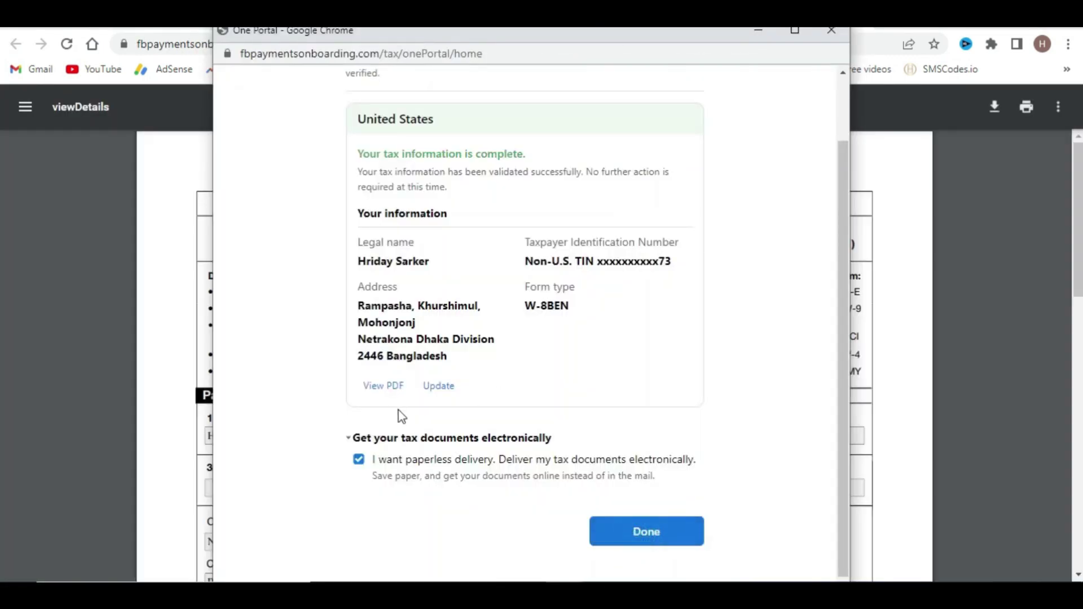
{"action": "left_click", "coordinate": [162, 221]}
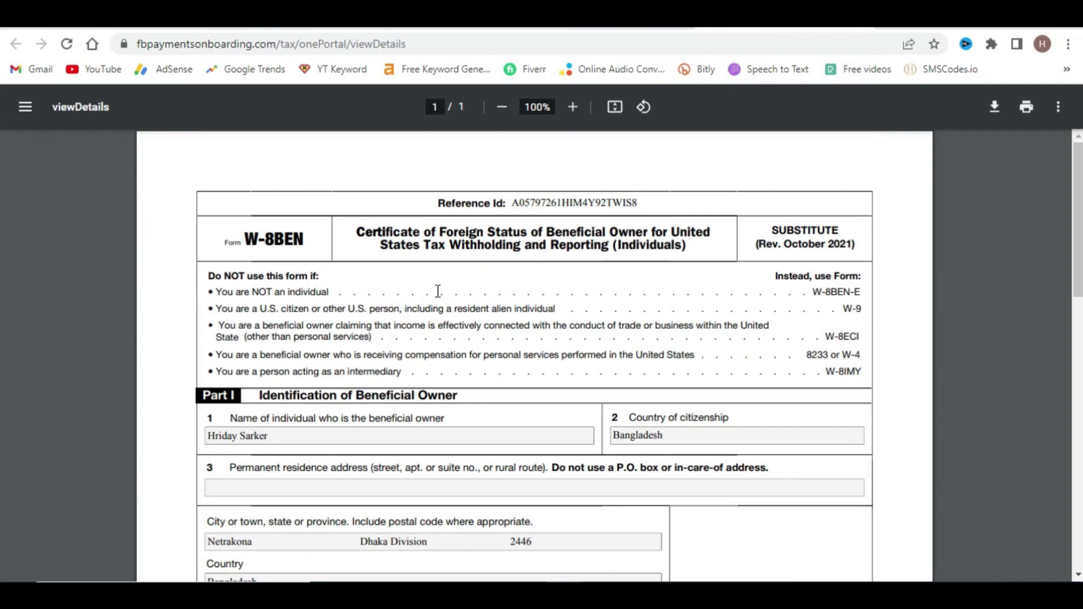
{"action": "scroll", "coordinate": [437, 291], "scroll_direction": "down", "scroll_amount": 2}
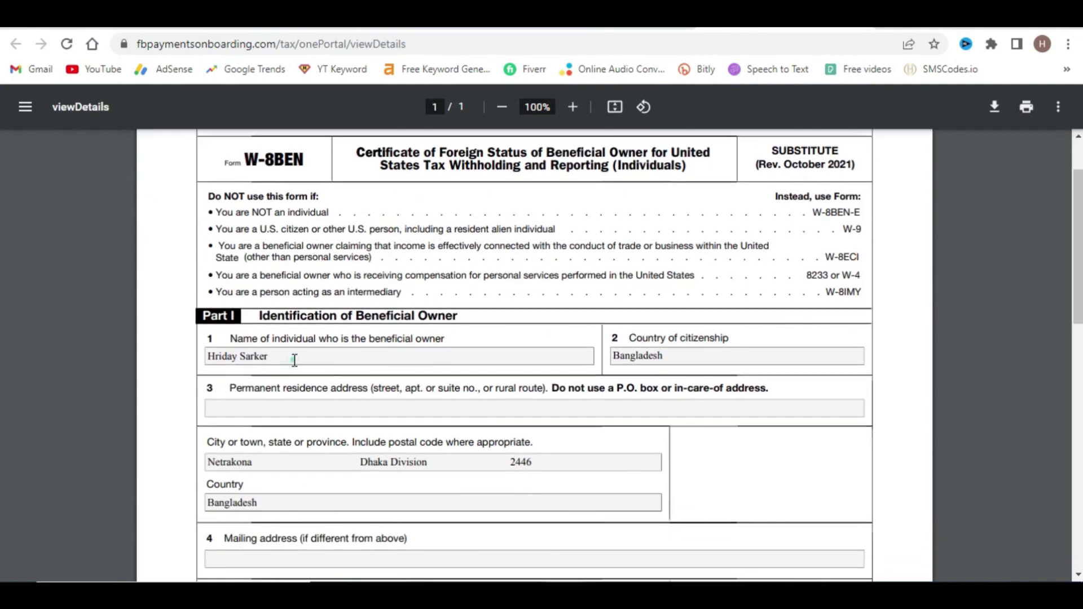
{"action": "scroll", "coordinate": [651, 352], "scroll_direction": "down", "scroll_amount": 4}
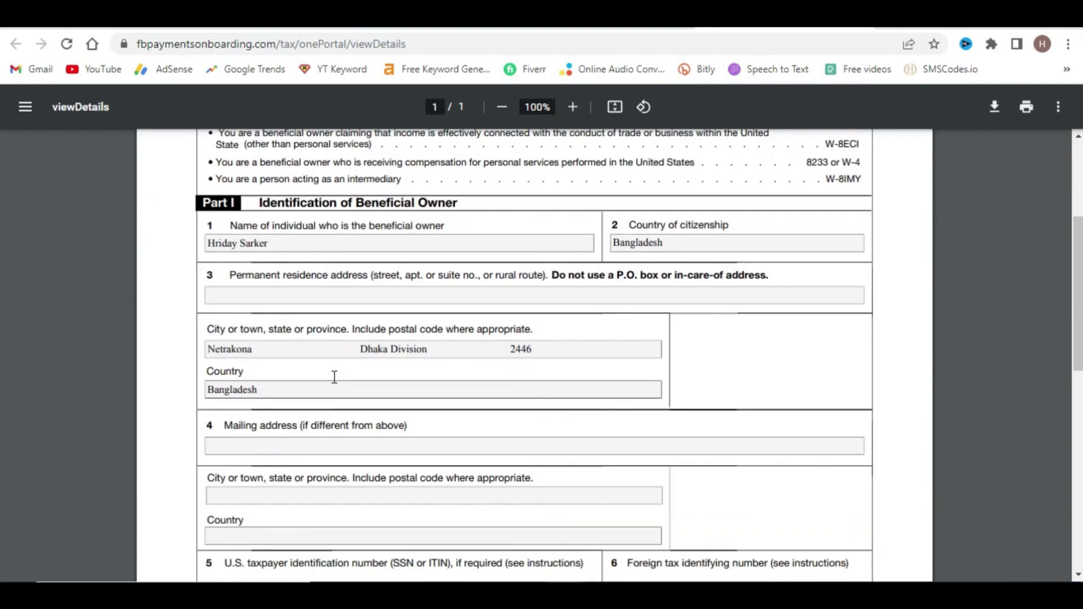
{"action": "scroll", "coordinate": [416, 317], "scroll_direction": "up", "scroll_amount": 6}
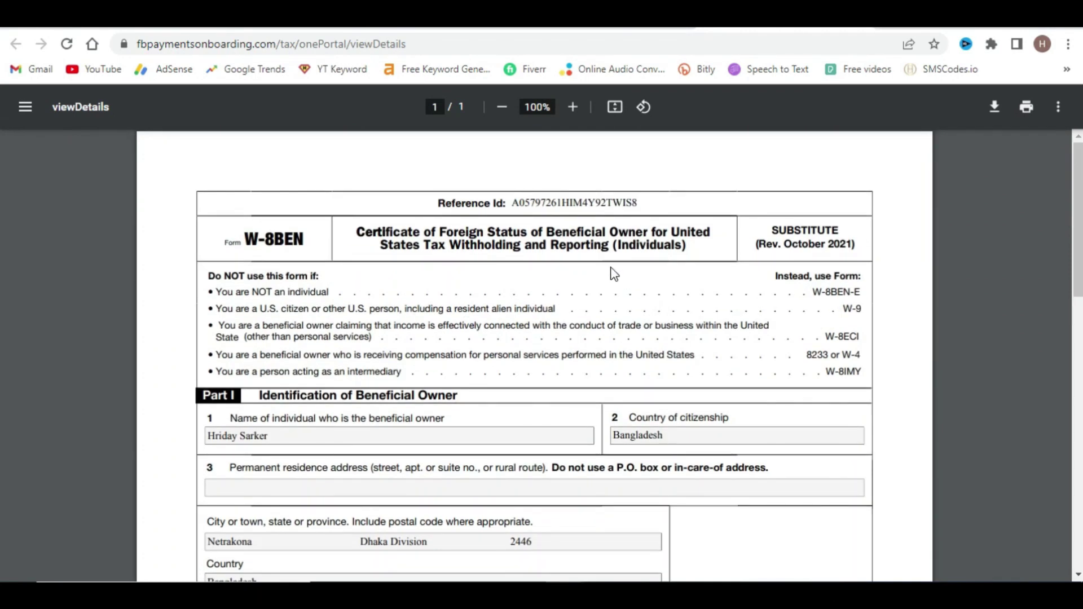
{"action": "left_click_drag", "start_coordinate": [364, 241], "coordinate": [691, 252]}
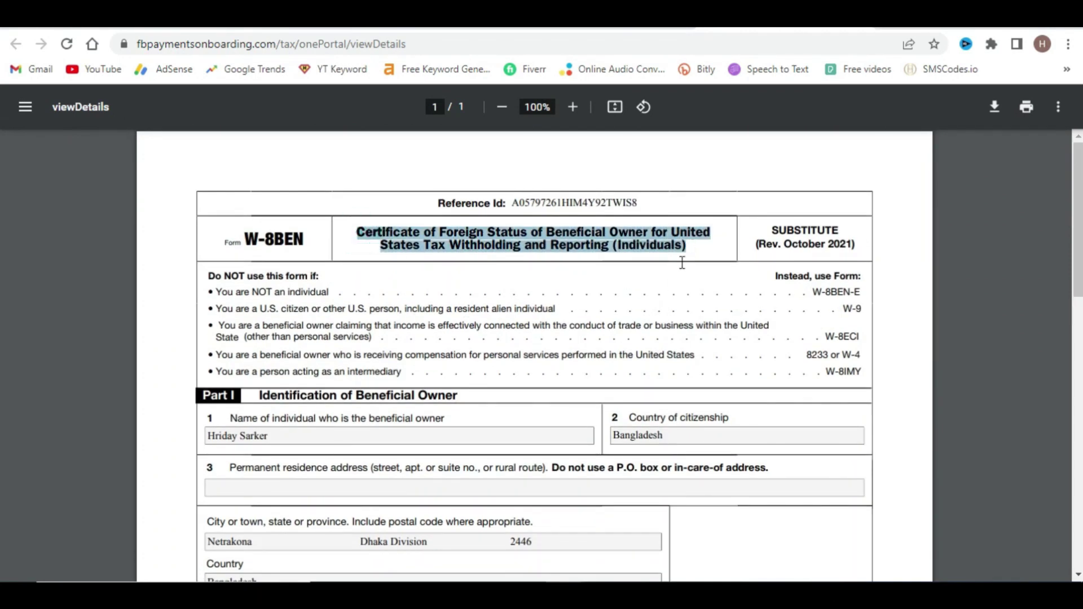
{"action": "scroll", "coordinate": [676, 270], "scroll_direction": "down", "scroll_amount": 8}
{"action": "scroll", "coordinate": [292, 370], "scroll_direction": "down", "scroll_amount": 8}
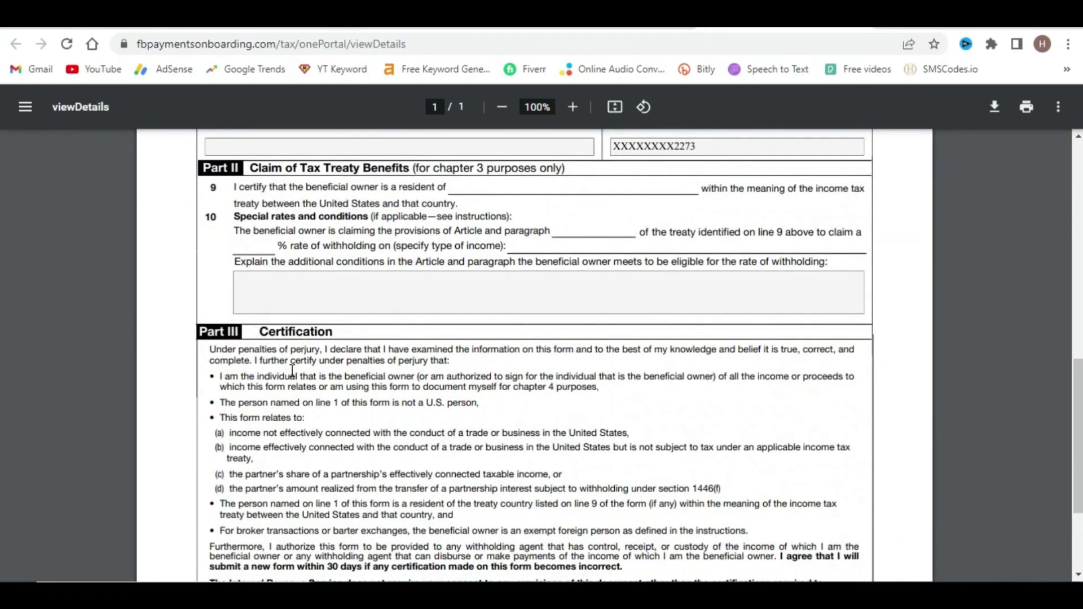
{"action": "scroll", "coordinate": [618, 299], "scroll_direction": "down", "scroll_amount": 4}
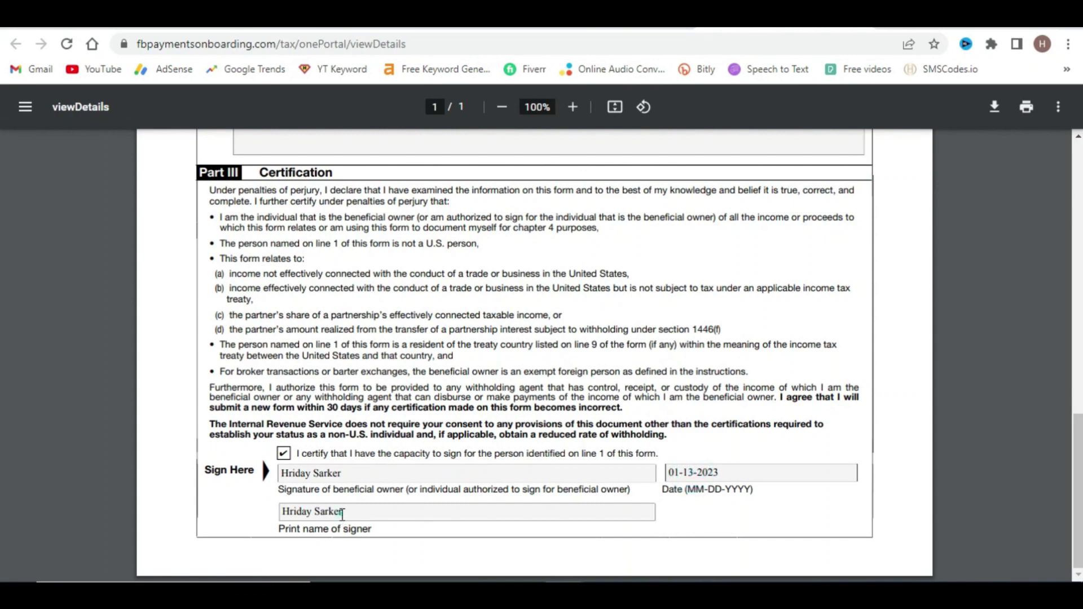
{"action": "key", "text": "ctrl+w"}
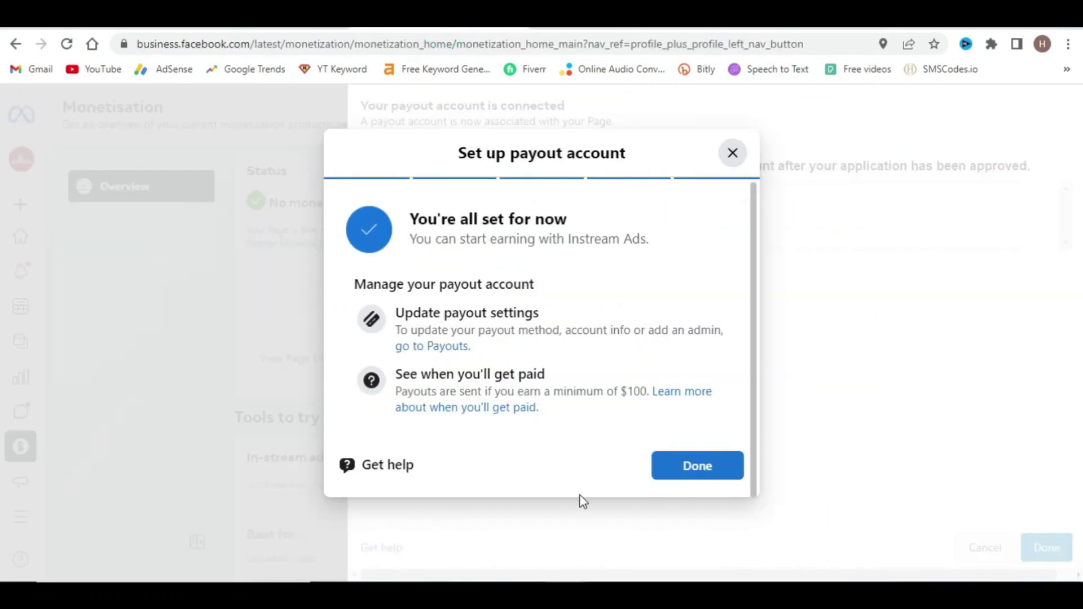
- Mark the tax information and payout account connection as done
{"action": "left_click", "coordinate": [643, 544]}
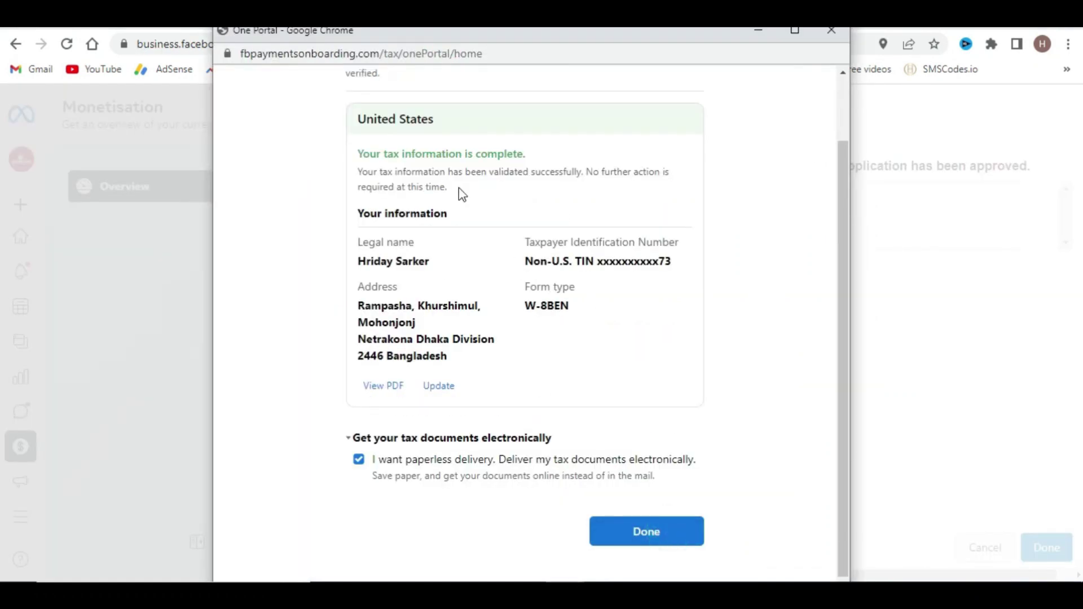
{"action": "left_click", "coordinate": [643, 532]}
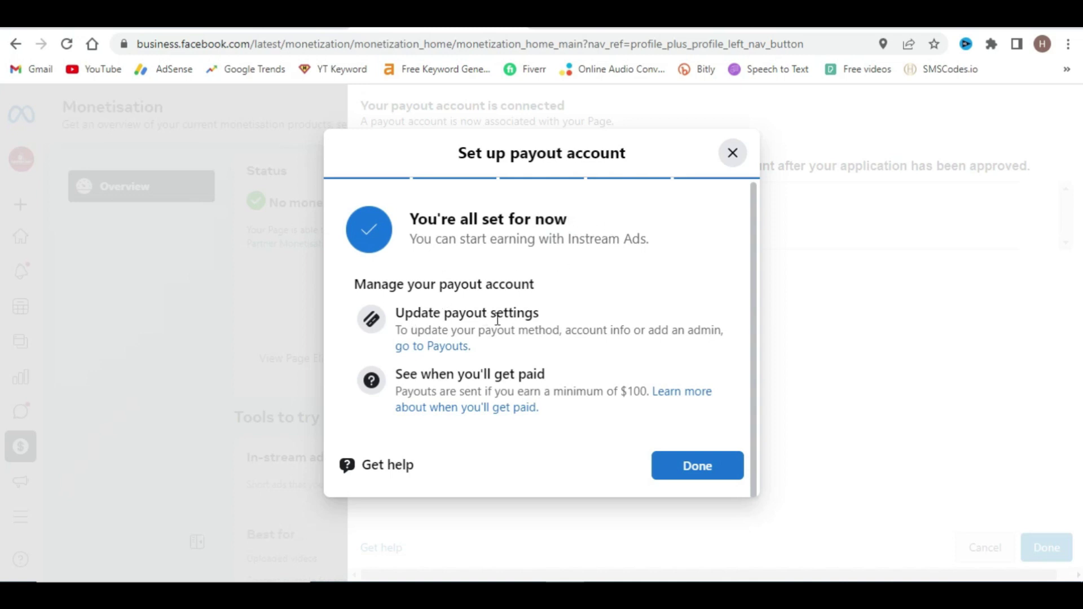
{"action": "left_click", "coordinate": [697, 473]}
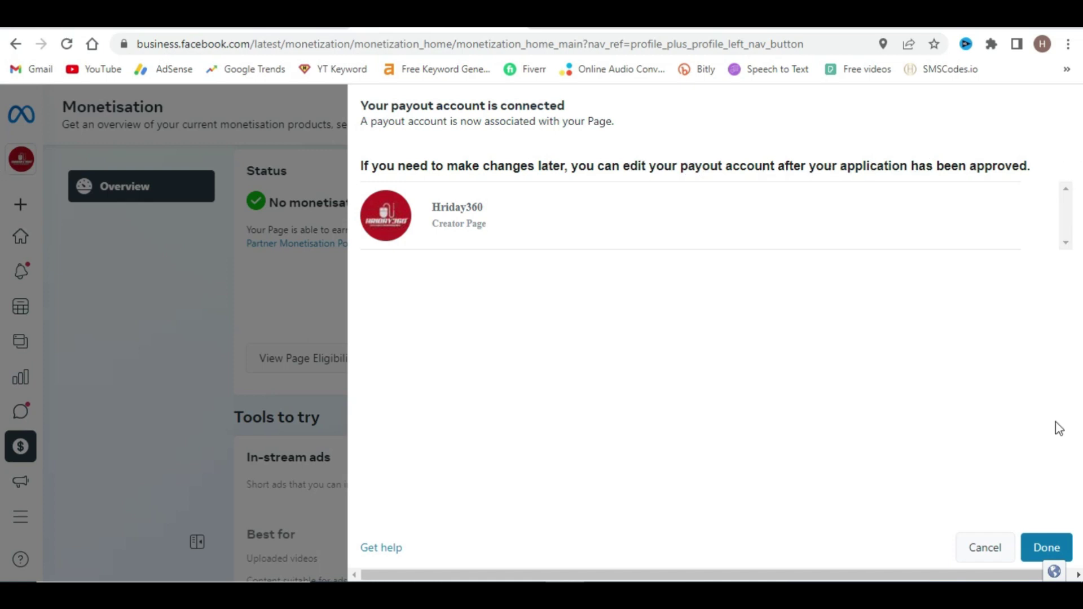
{"action": "left_click", "coordinate": [1048, 548]}
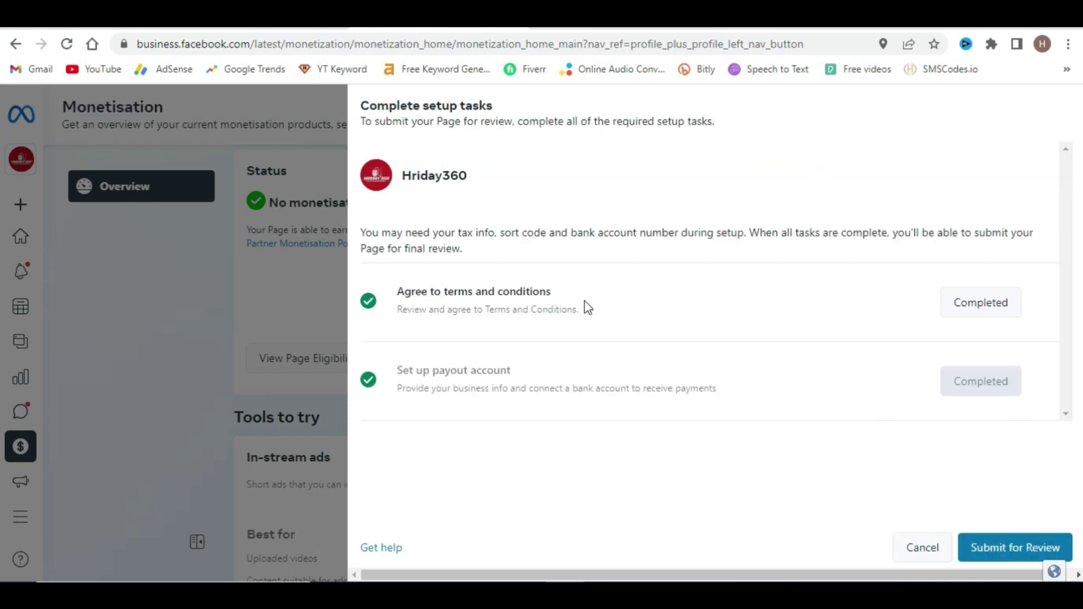
- Submit the Page for review and dismiss the 'Your submission has been received' confirmation
{"action": "left_click", "coordinate": [1014, 548]}
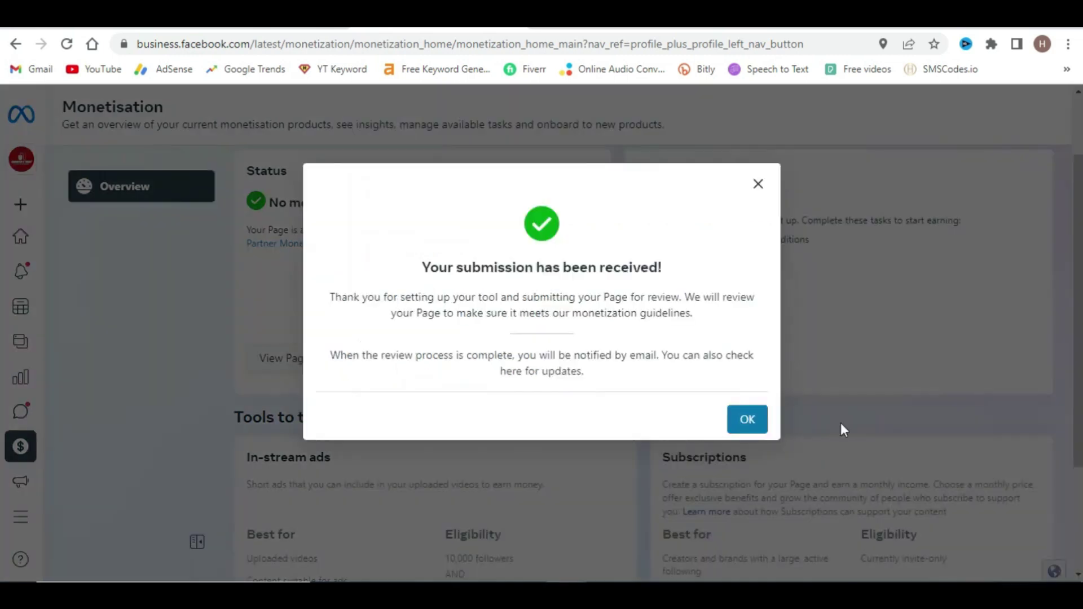
{"action": "left_click_drag", "start_coordinate": [415, 273], "coordinate": [722, 267]}
{"action": "left_click", "coordinate": [720, 260]}
{"action": "left_click", "coordinate": [746, 424]}
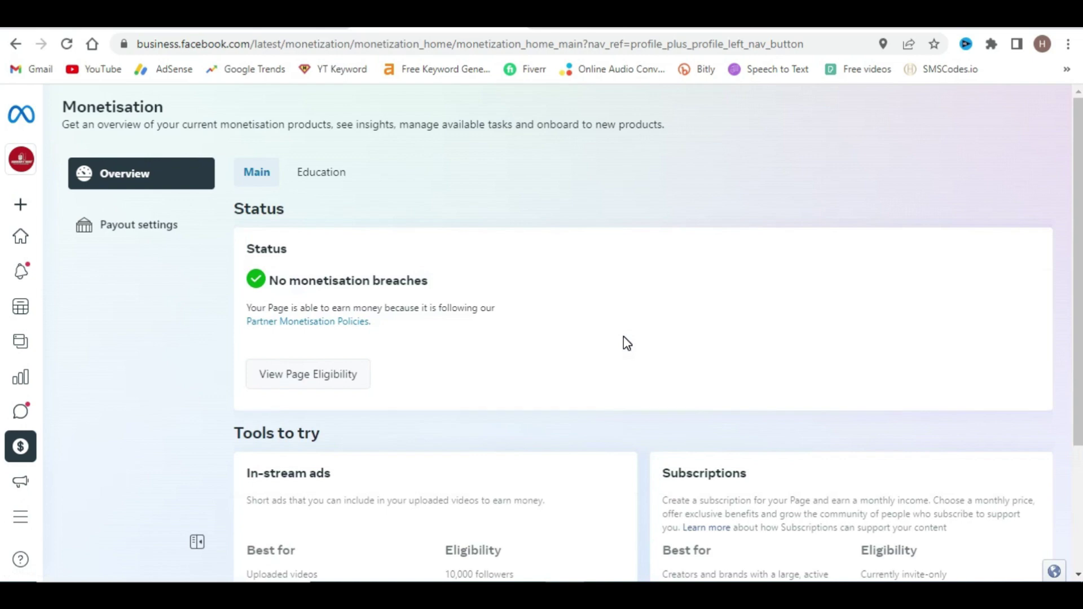
{"action": "scroll", "coordinate": [624, 338], "scroll_direction": "down", "scroll_amount": 3}
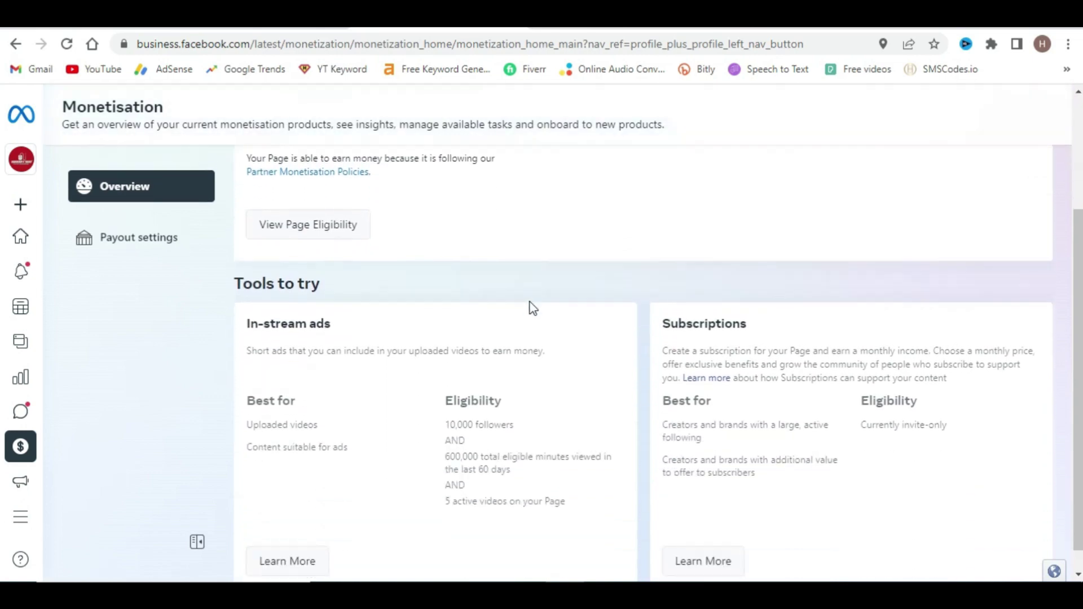
{"action": "scroll", "coordinate": [414, 363], "scroll_direction": "up", "scroll_amount": 3}
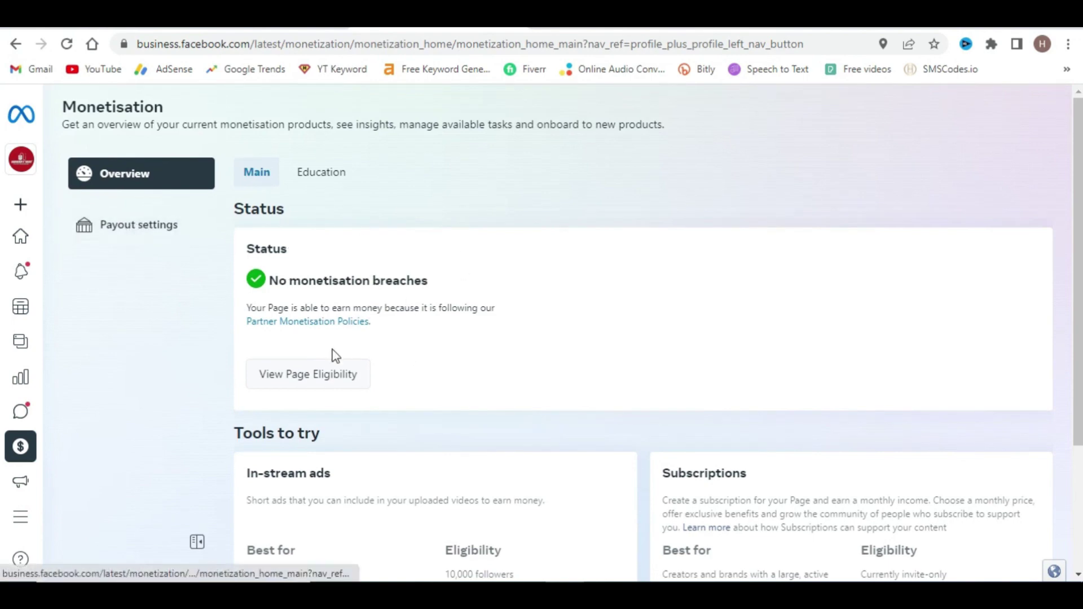
{"action": "left_click", "coordinate": [313, 375]}
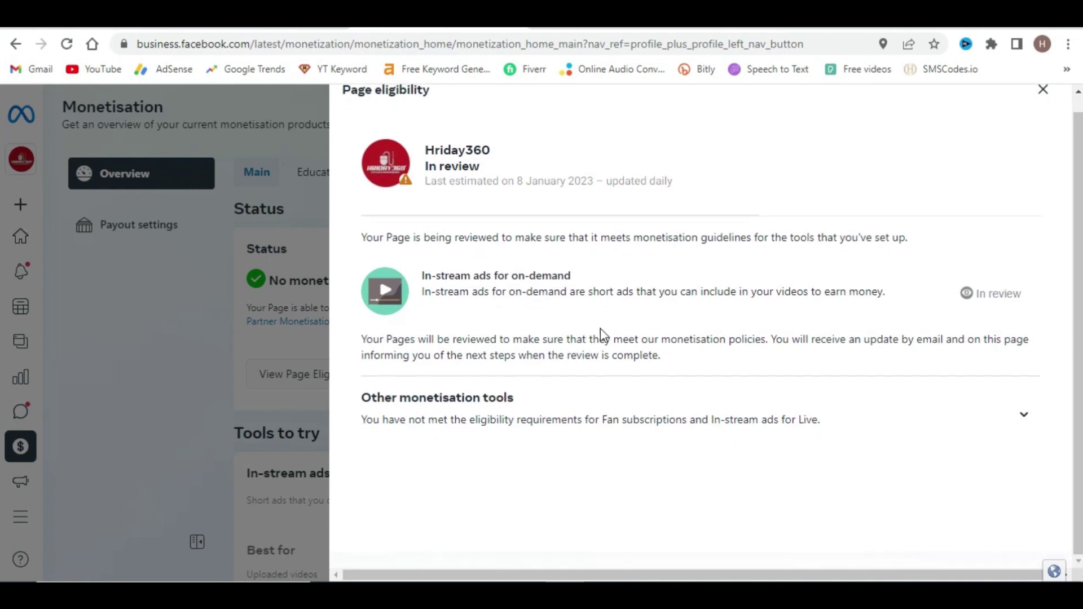
{"action": "left_click", "coordinate": [1042, 109]}
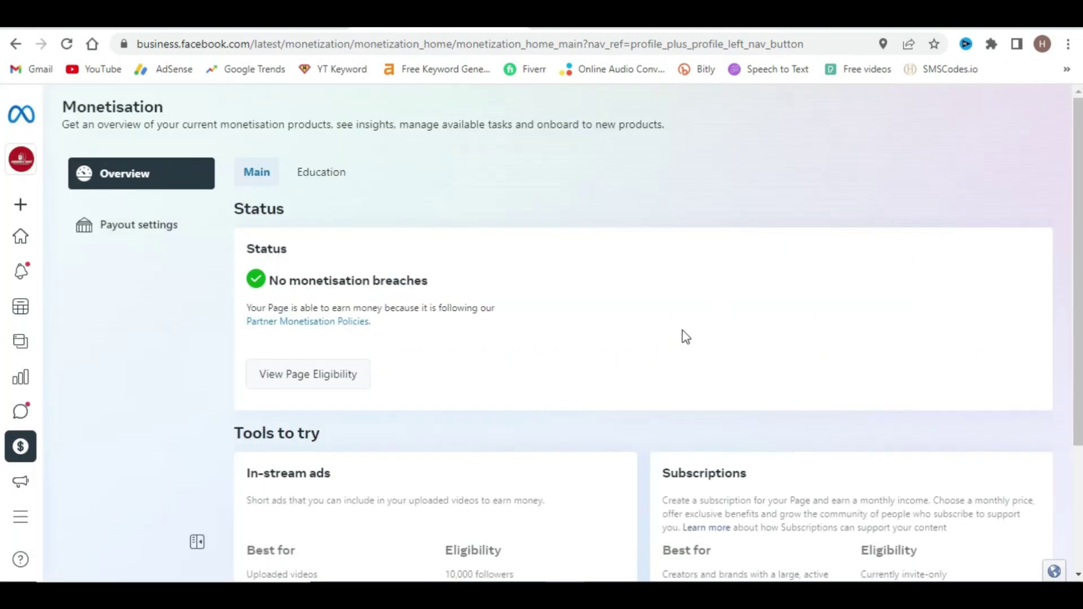
- Open Payout settings, step through the Payouts tour, then return to the Business Suite Home page
{"action": "left_click", "coordinate": [138, 228]}
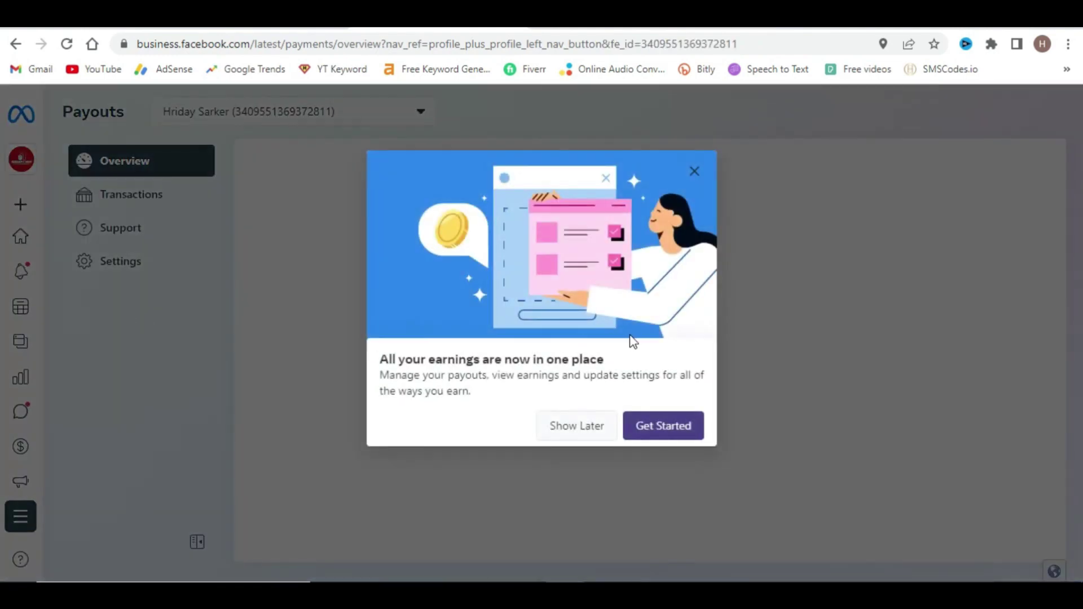
{"action": "left_click", "coordinate": [682, 436]}
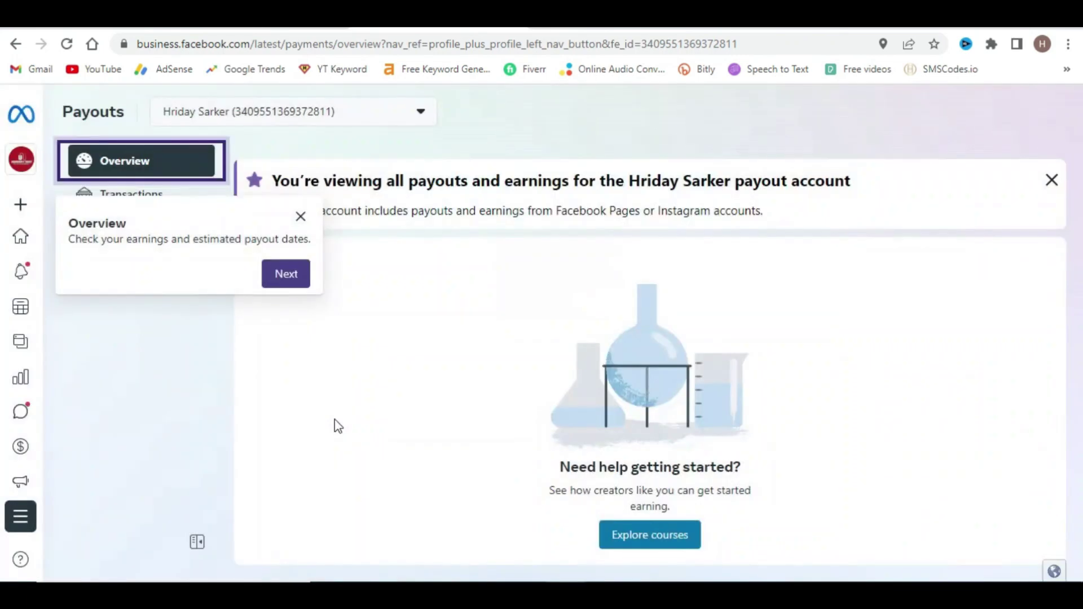
{"action": "left_click", "coordinate": [285, 274]}
{"action": "left_click", "coordinate": [230, 314]}
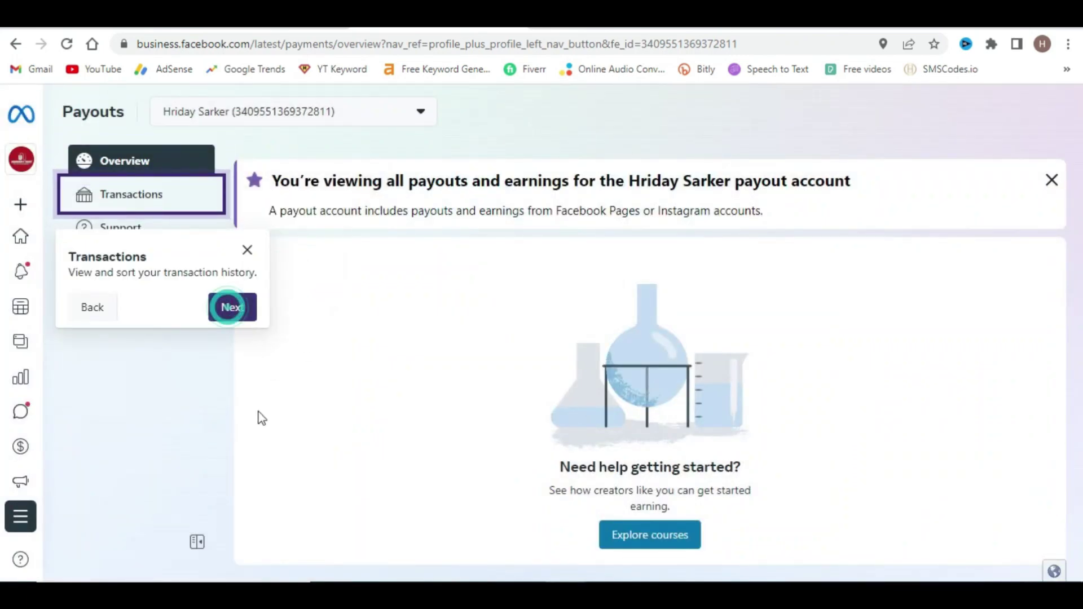
{"action": "left_click", "coordinate": [309, 388]}
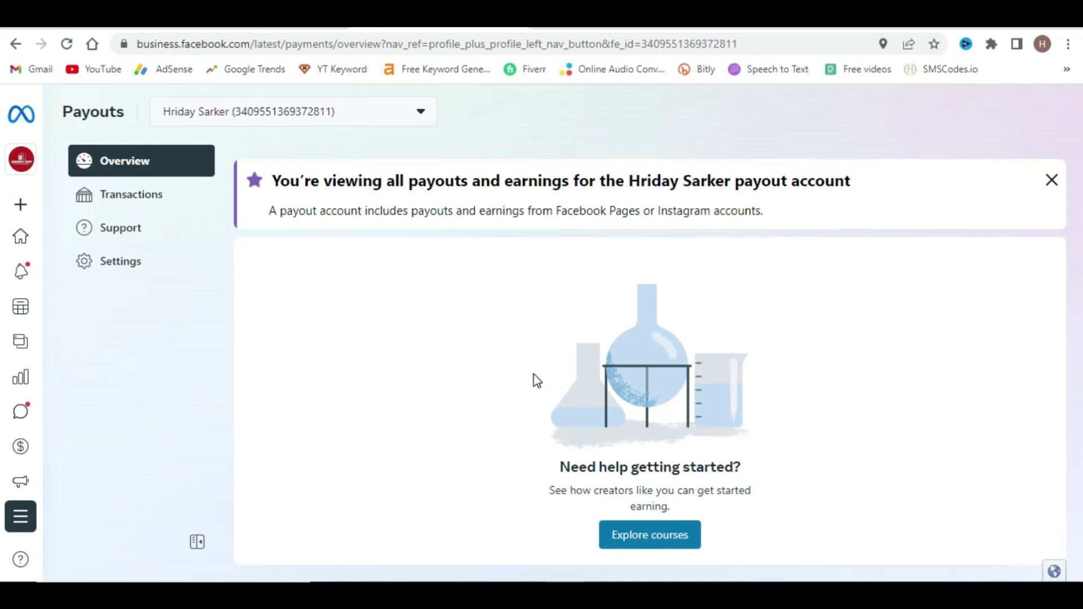
{"action": "left_click", "coordinate": [62, 242]}
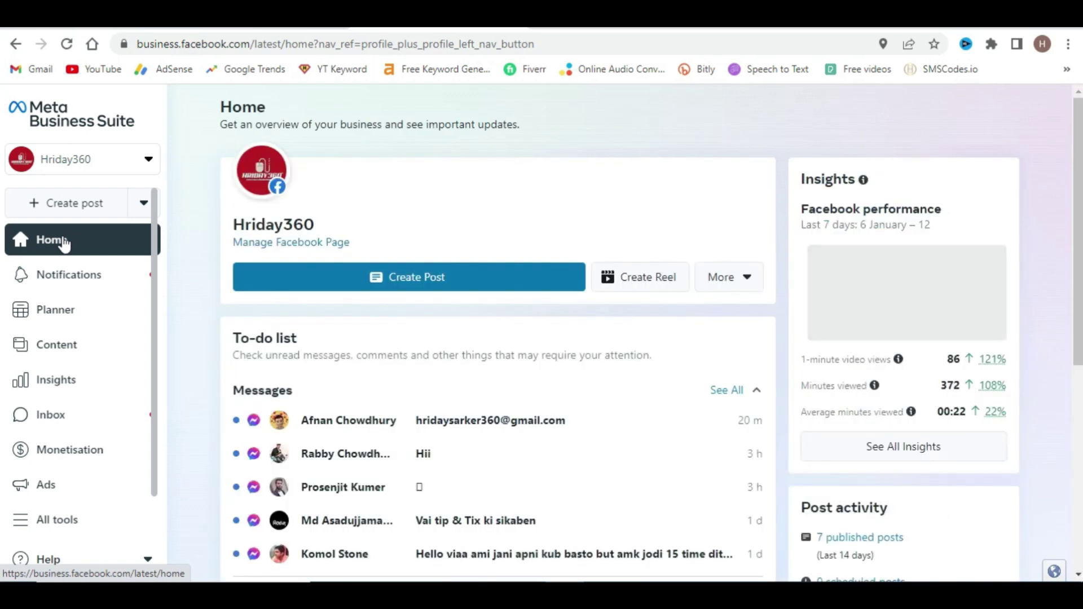
{"action": "left_click", "coordinate": [690, 120]}
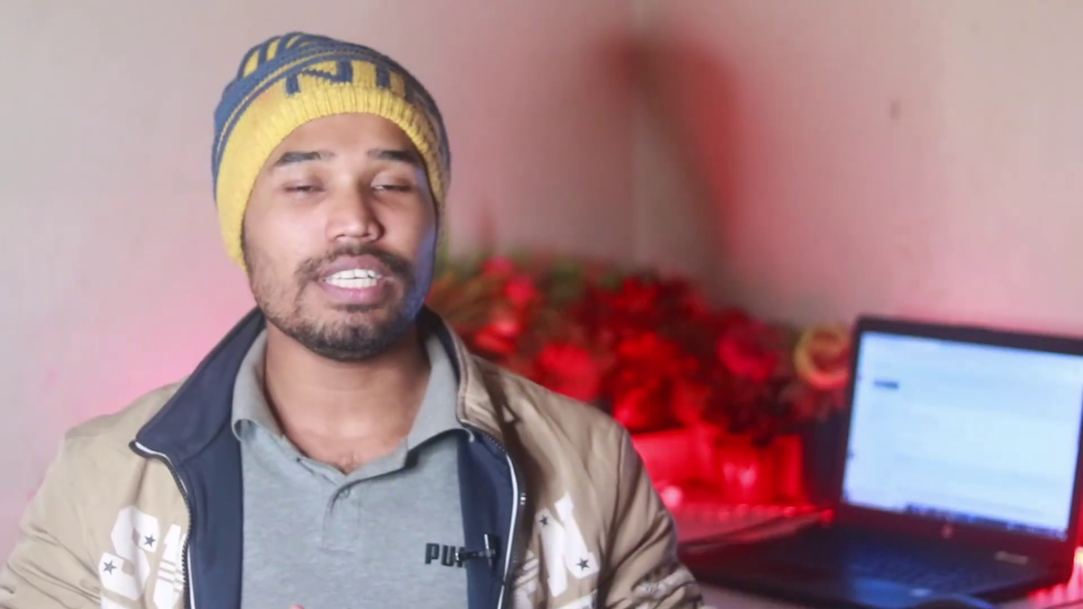